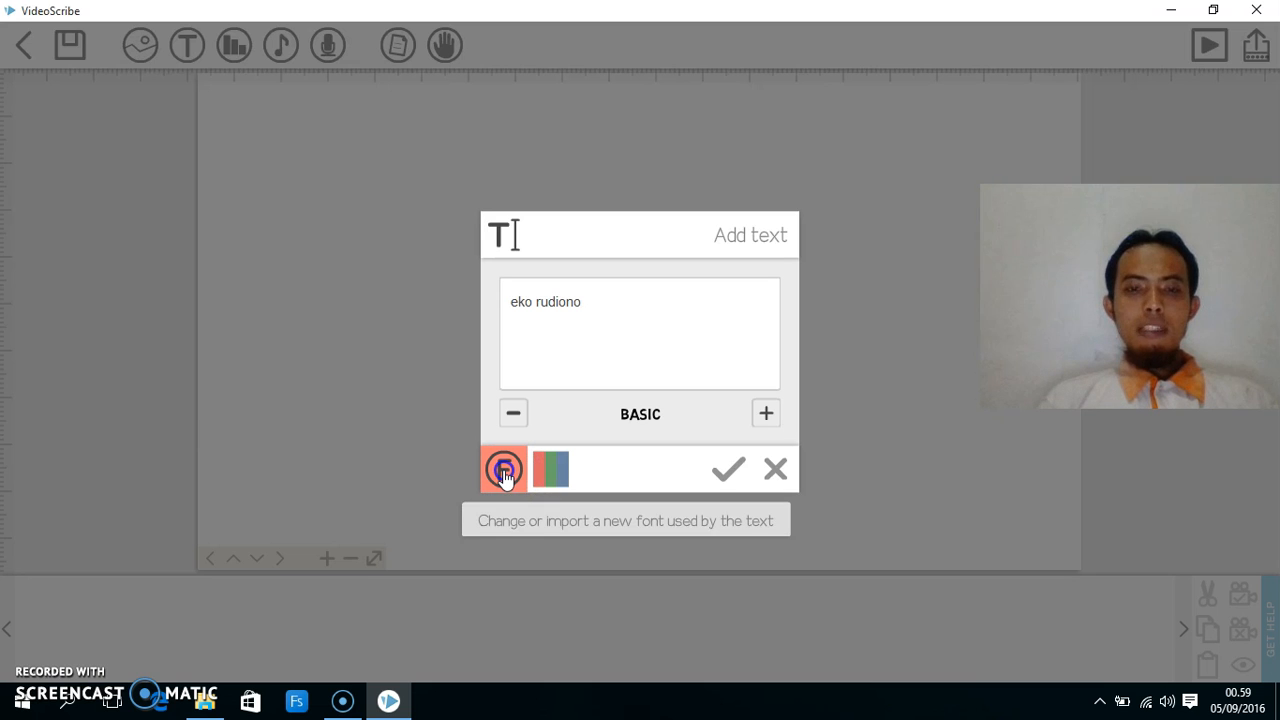
pyautogui.click(504, 472)
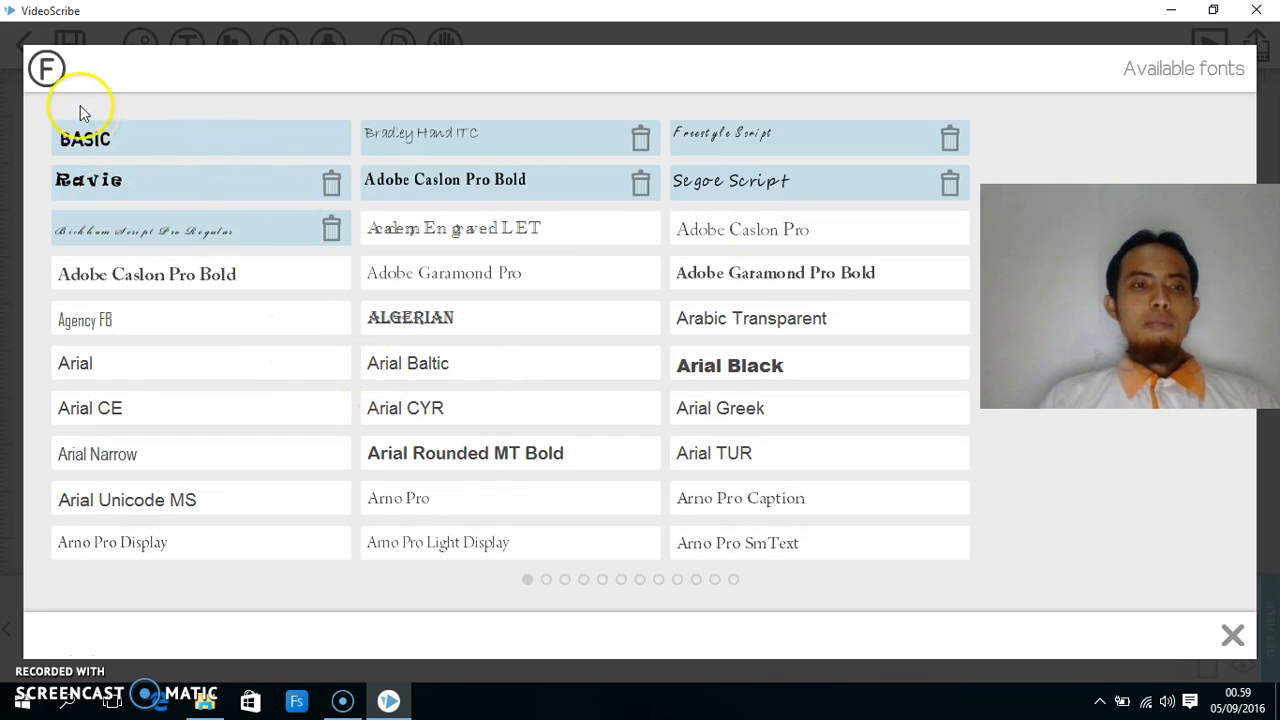
pyautogui.click(85, 141)
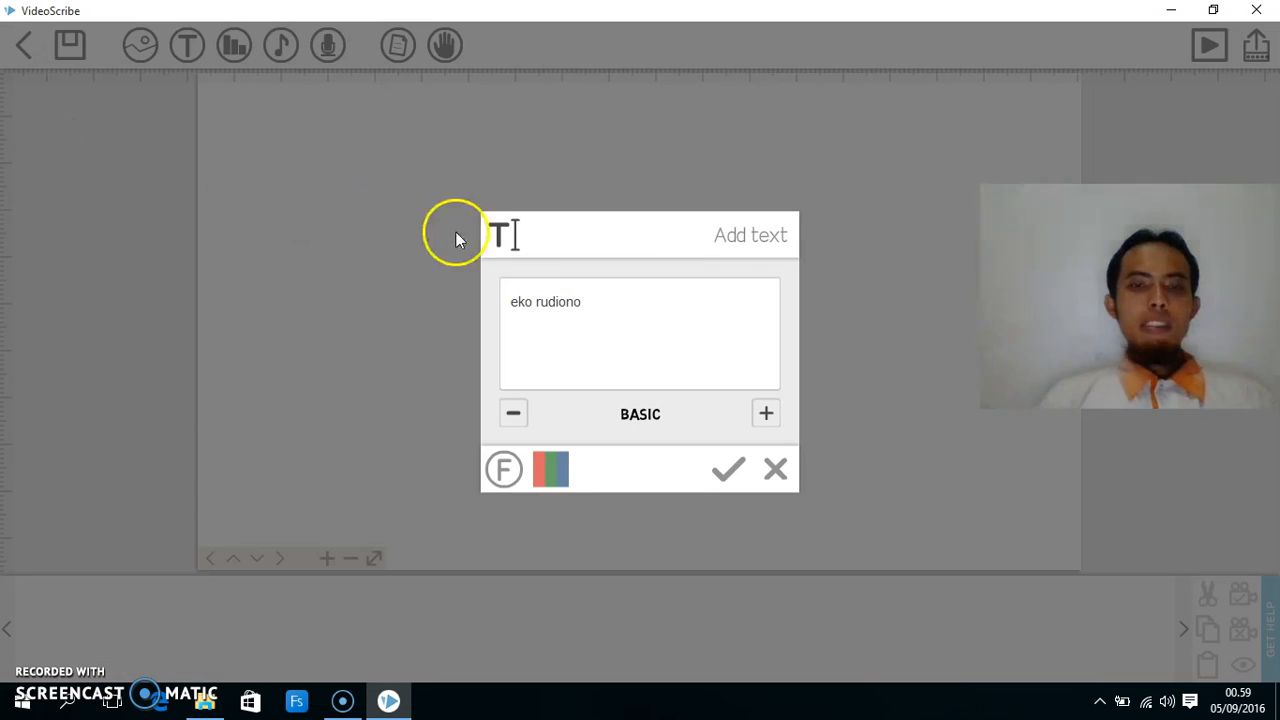
pyautogui.click(551, 467)
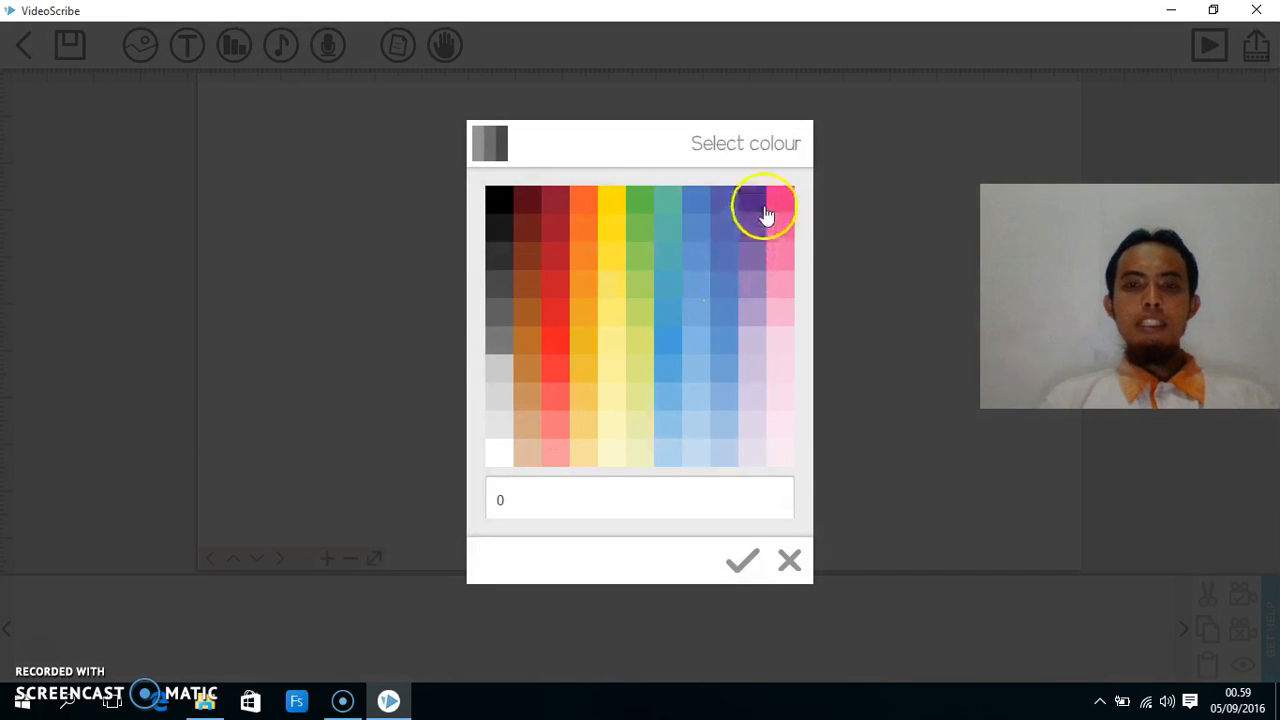
pyautogui.click(497, 201)
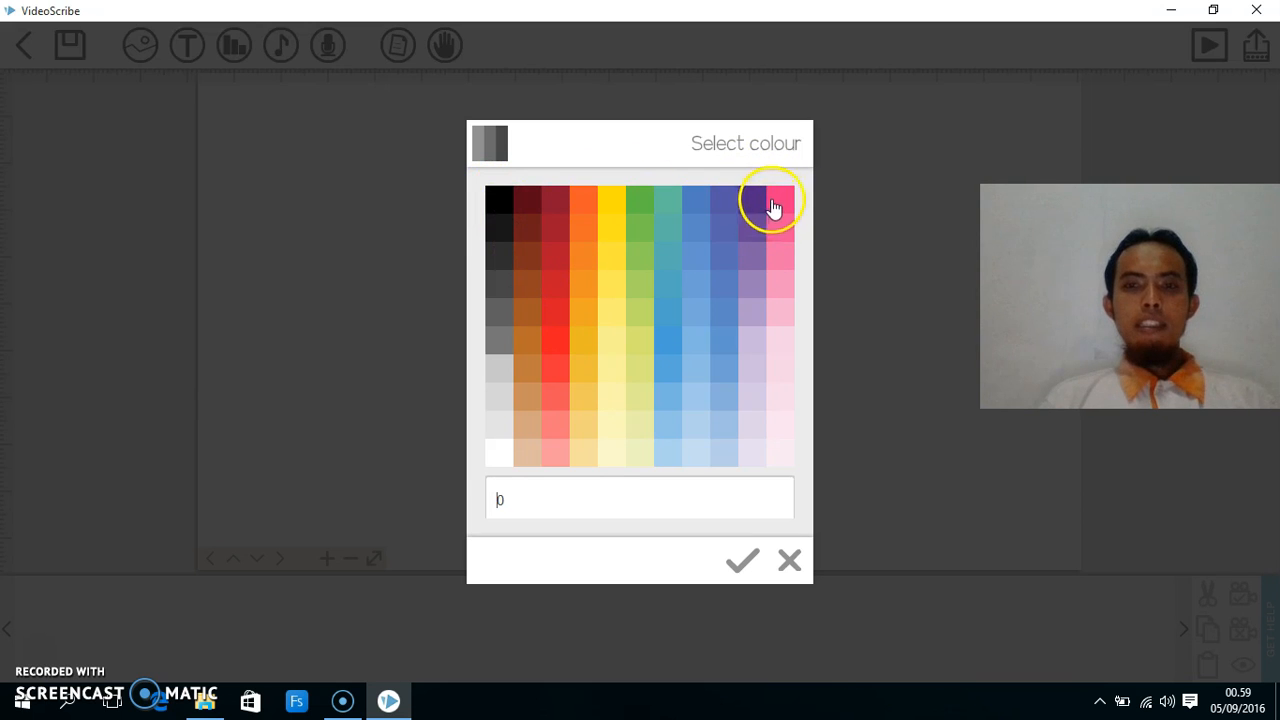
pyautogui.click(560, 337)
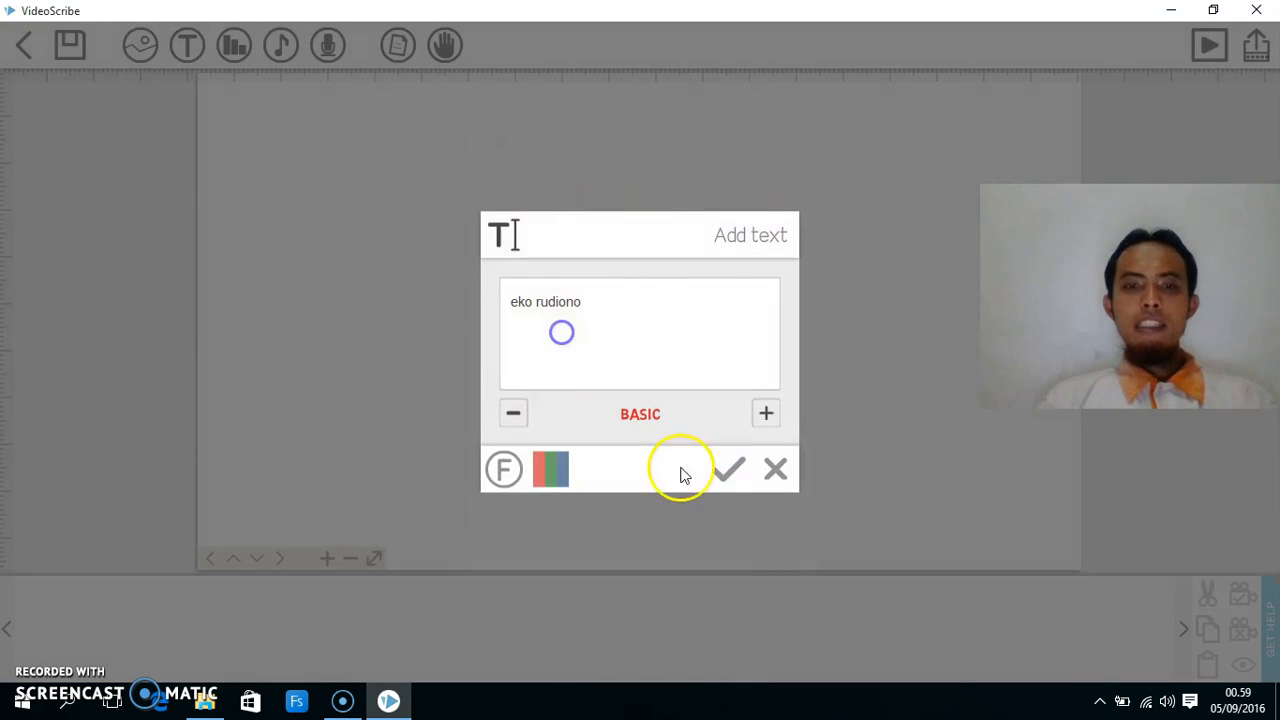
pyautogui.click(729, 470)
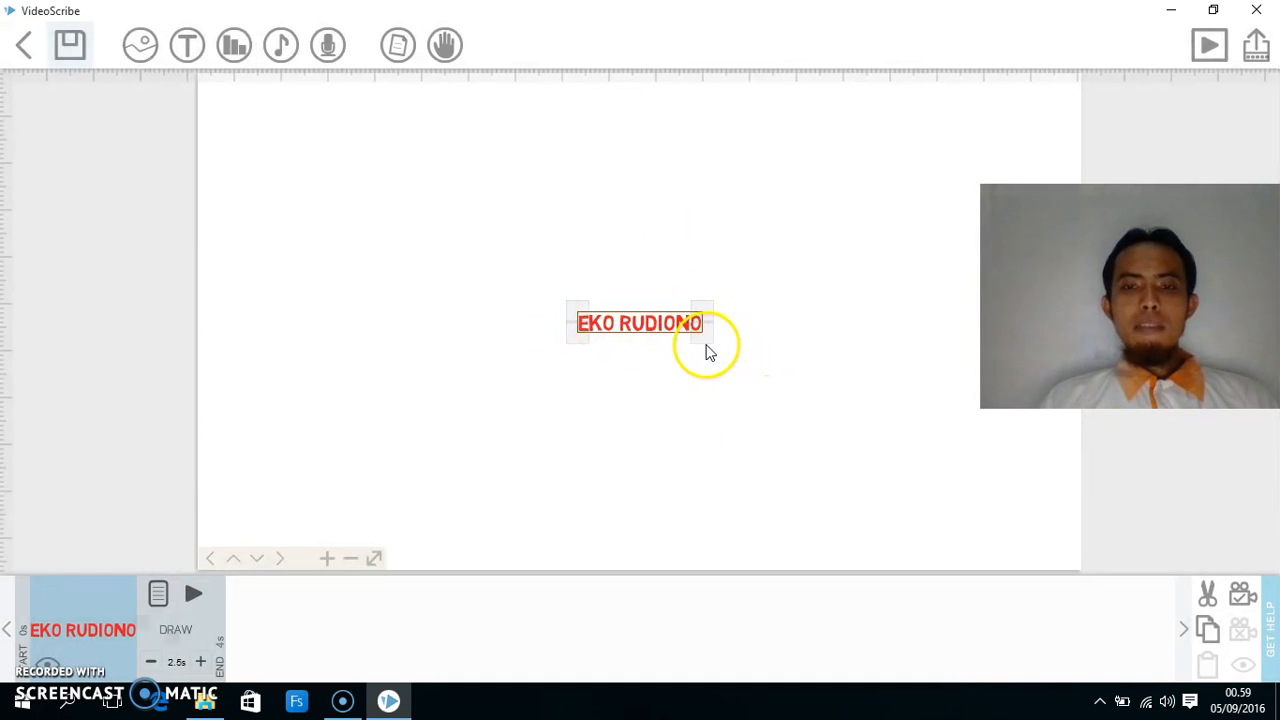
pyautogui.moveTo(578, 313); pyautogui.dragTo(498, 285)
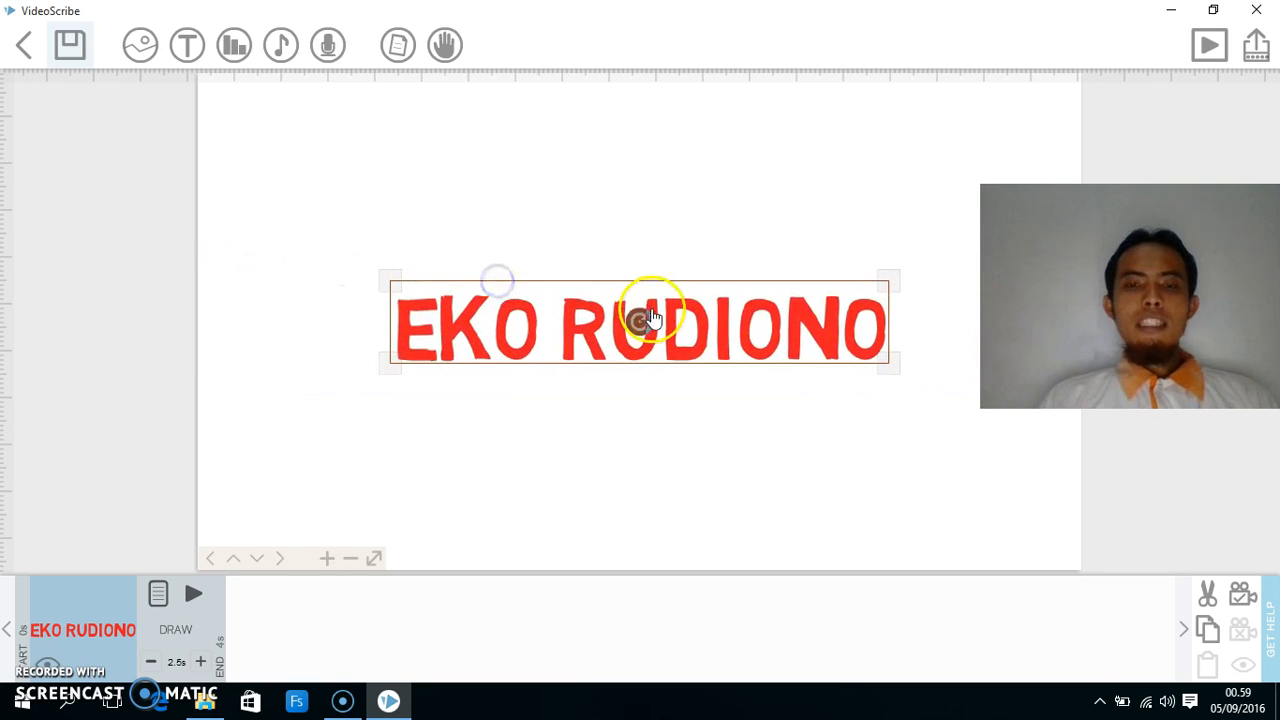
pyautogui.moveTo(646, 324)
pyautogui.mouseDown()
pyautogui.moveTo(634, 323)
pyautogui.moveTo(649, 303)
pyautogui.moveTo(658, 316)
pyautogui.moveTo(634, 334)
pyautogui.moveTo(651, 329)
pyautogui.moveTo(654, 306)
pyautogui.moveTo(676, 332)
pyautogui.moveTo(646, 296)
pyautogui.moveTo(664, 322)
pyautogui.mouseUp()
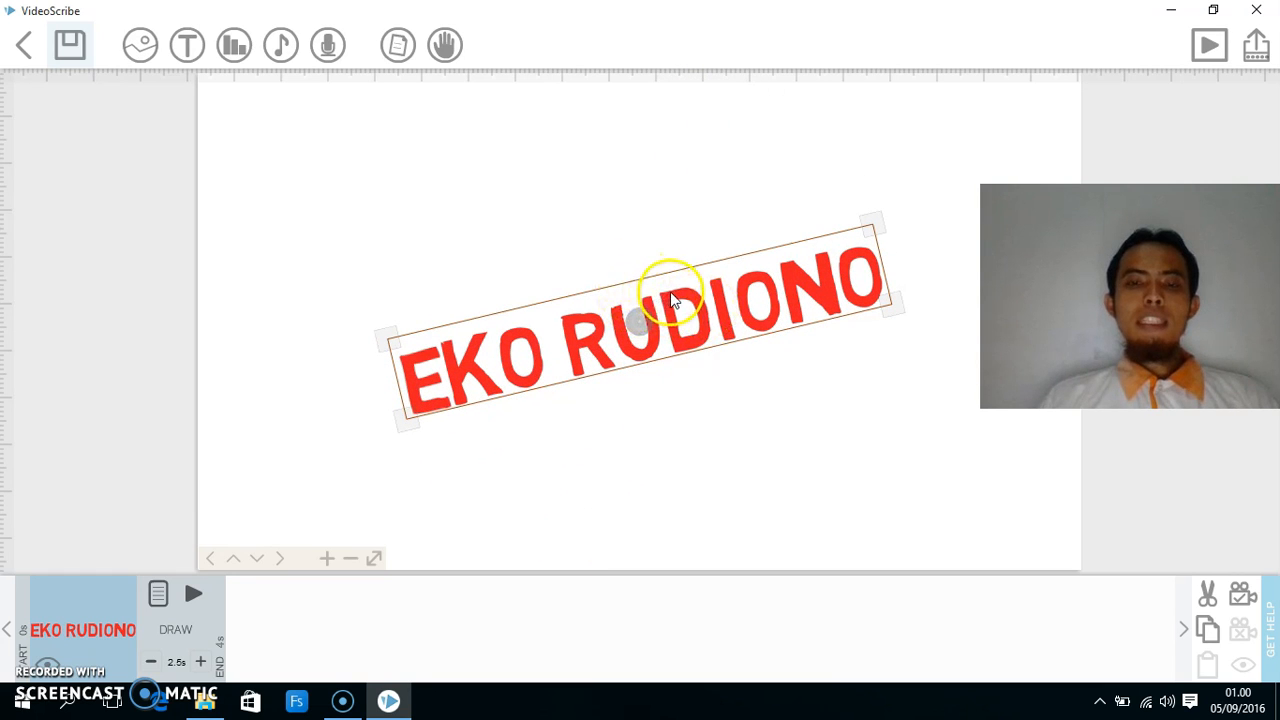
pyautogui.moveTo(670, 295); pyautogui.dragTo(493, 165)
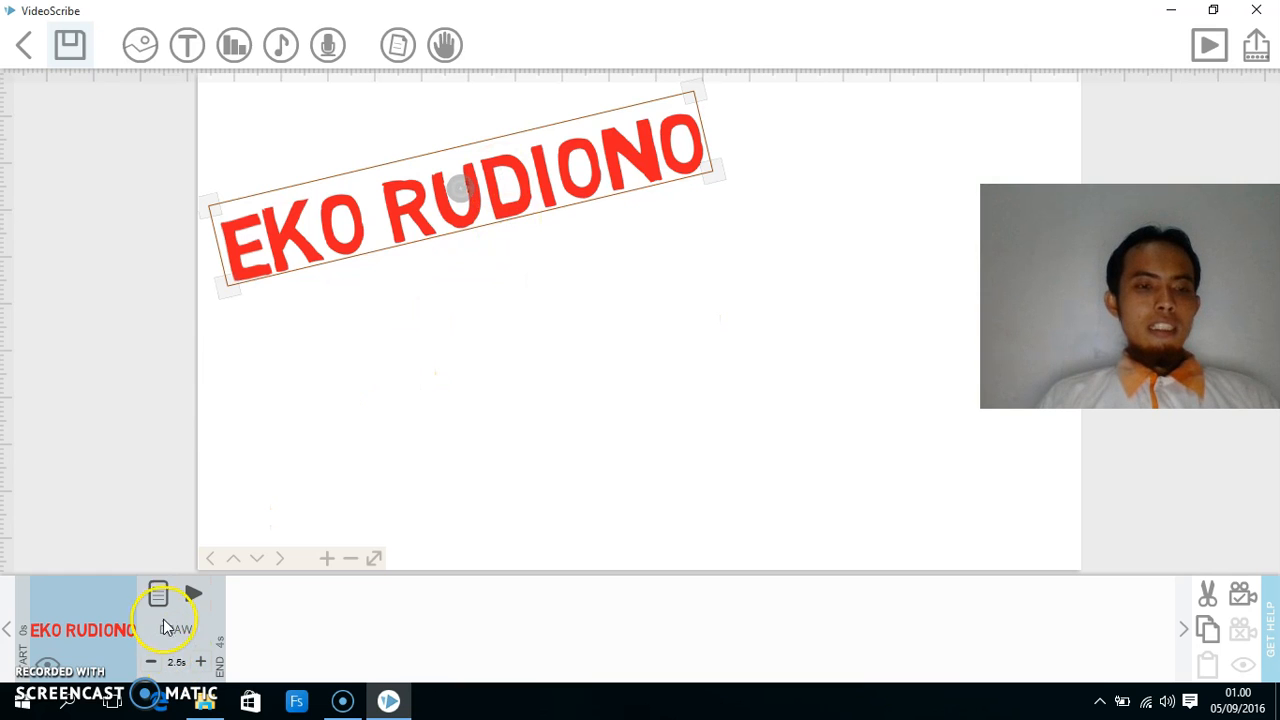
# - Preview the text with a MOVE IN animation, then switch back to DRAW and preview
pyautogui.click(157, 594)
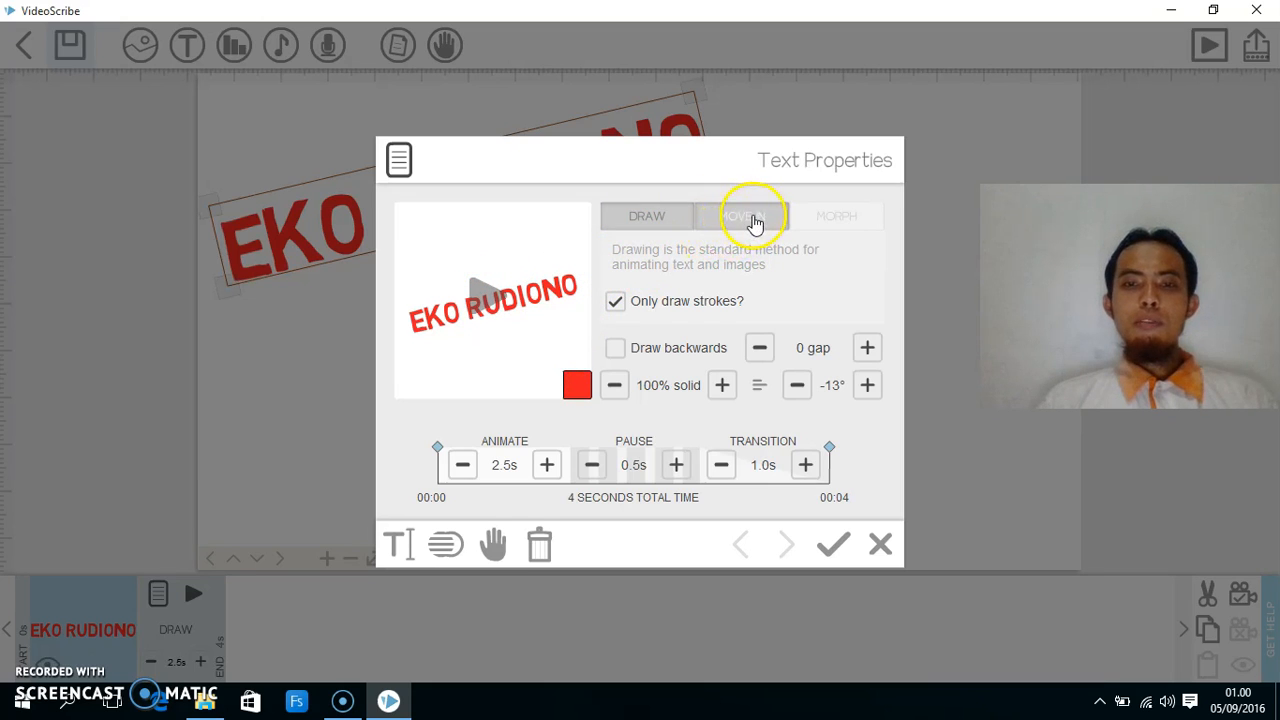
pyautogui.click(754, 222)
pyautogui.moveTo(684, 311); pyautogui.dragTo(657, 251)
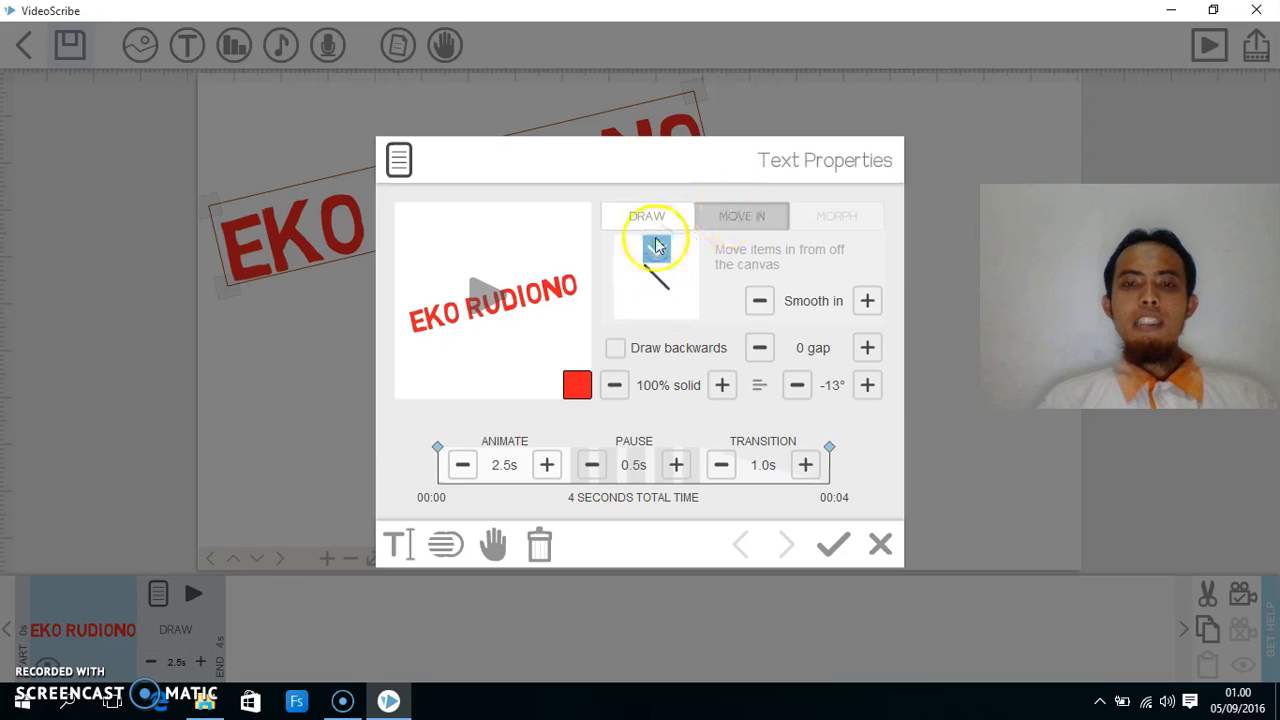
pyautogui.click(485, 289)
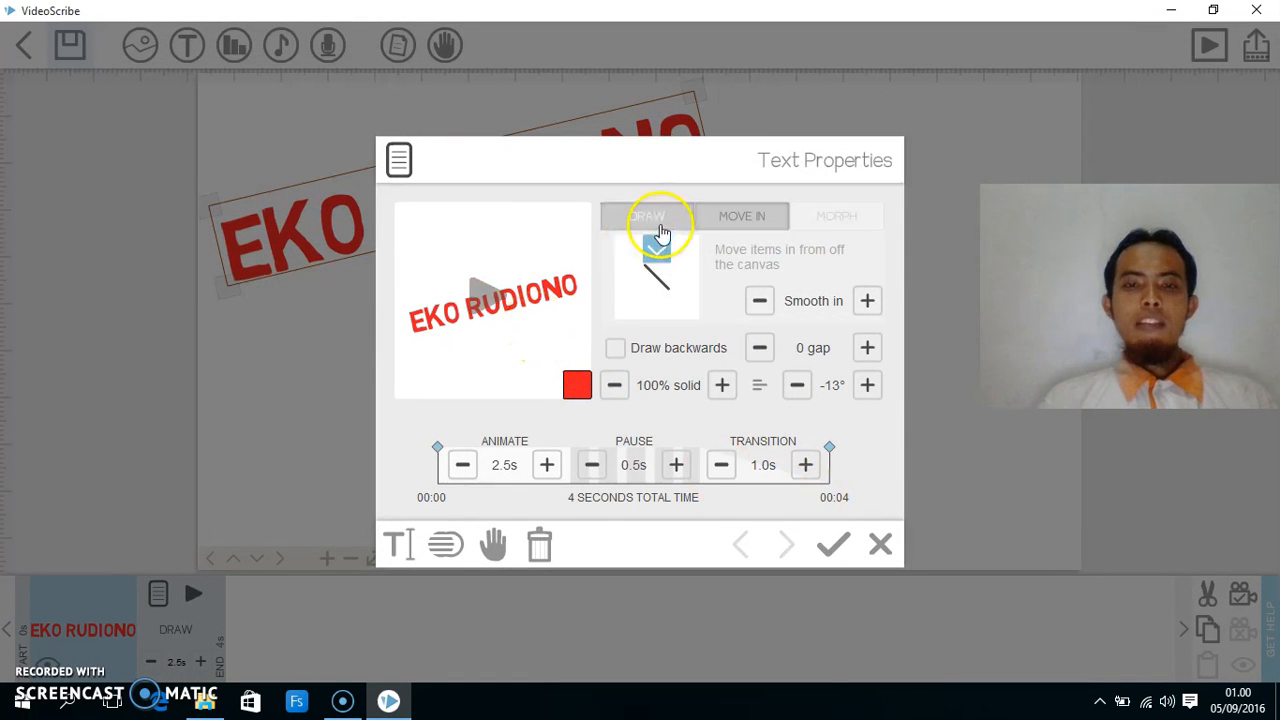
pyautogui.click(660, 228)
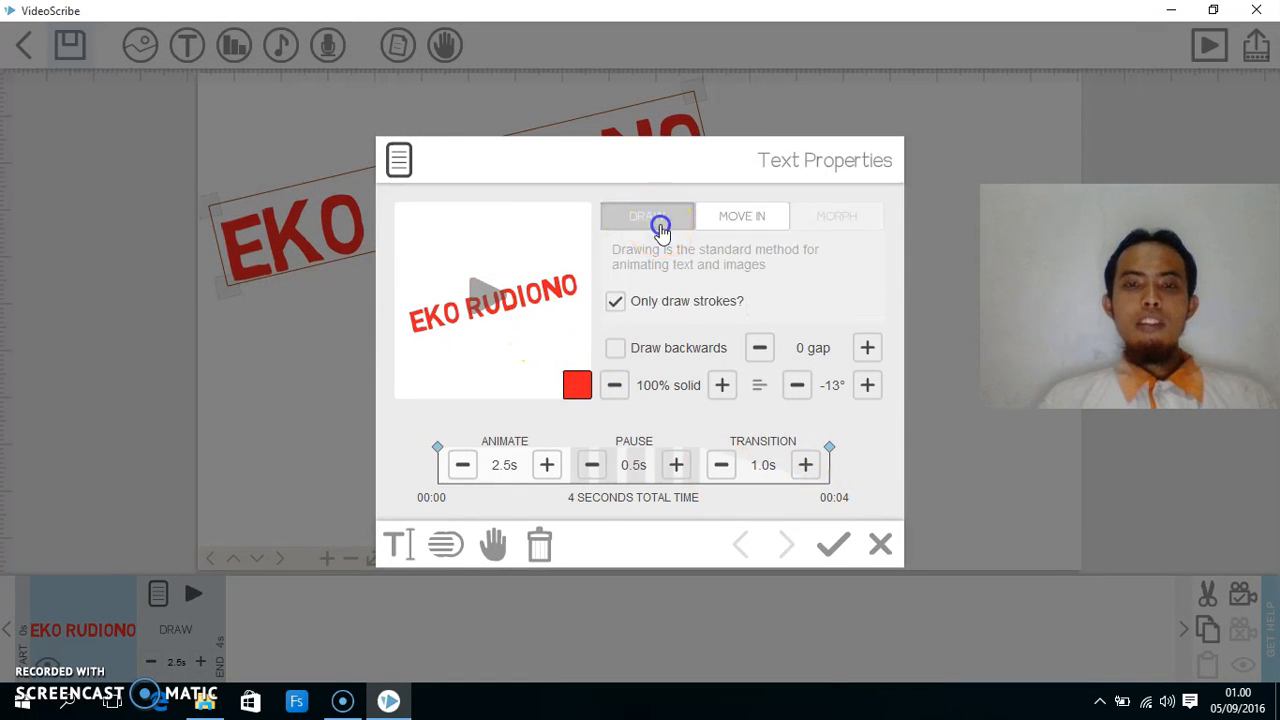
pyautogui.click(477, 302)
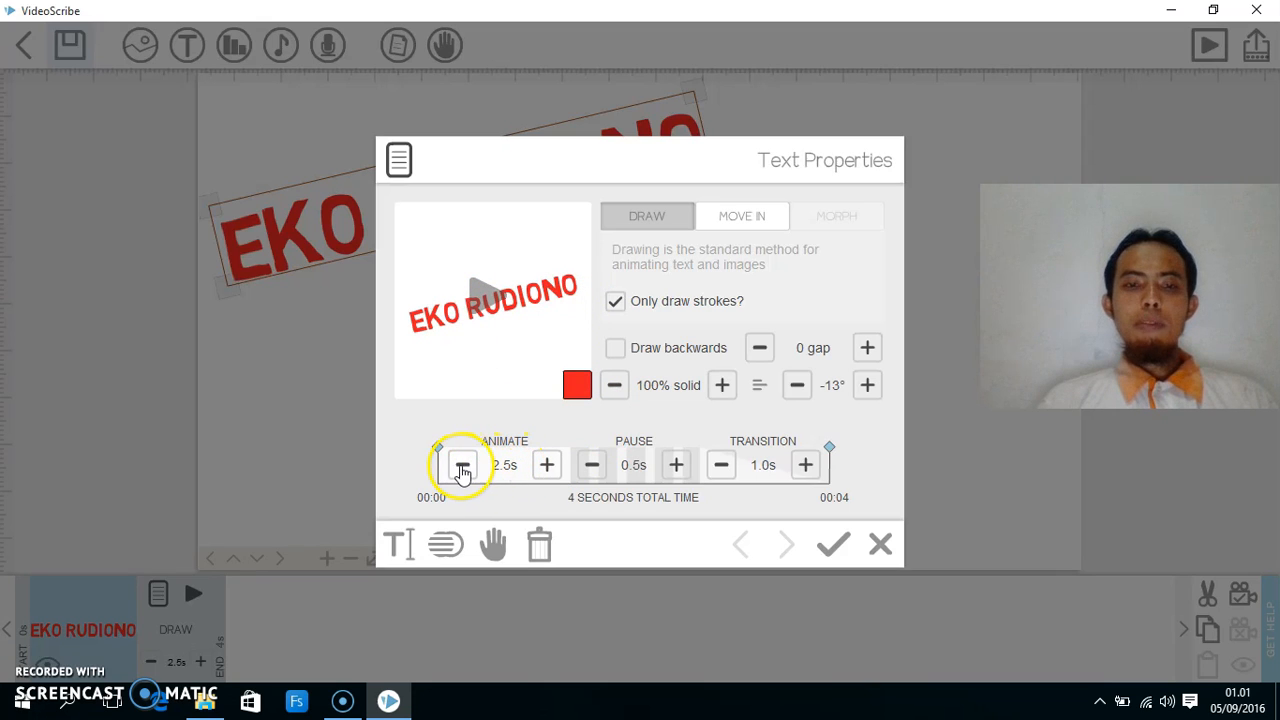
# - Set the text's animate time to 2.0 s for 3.5 s total and confirm
pyautogui.click(463, 465)
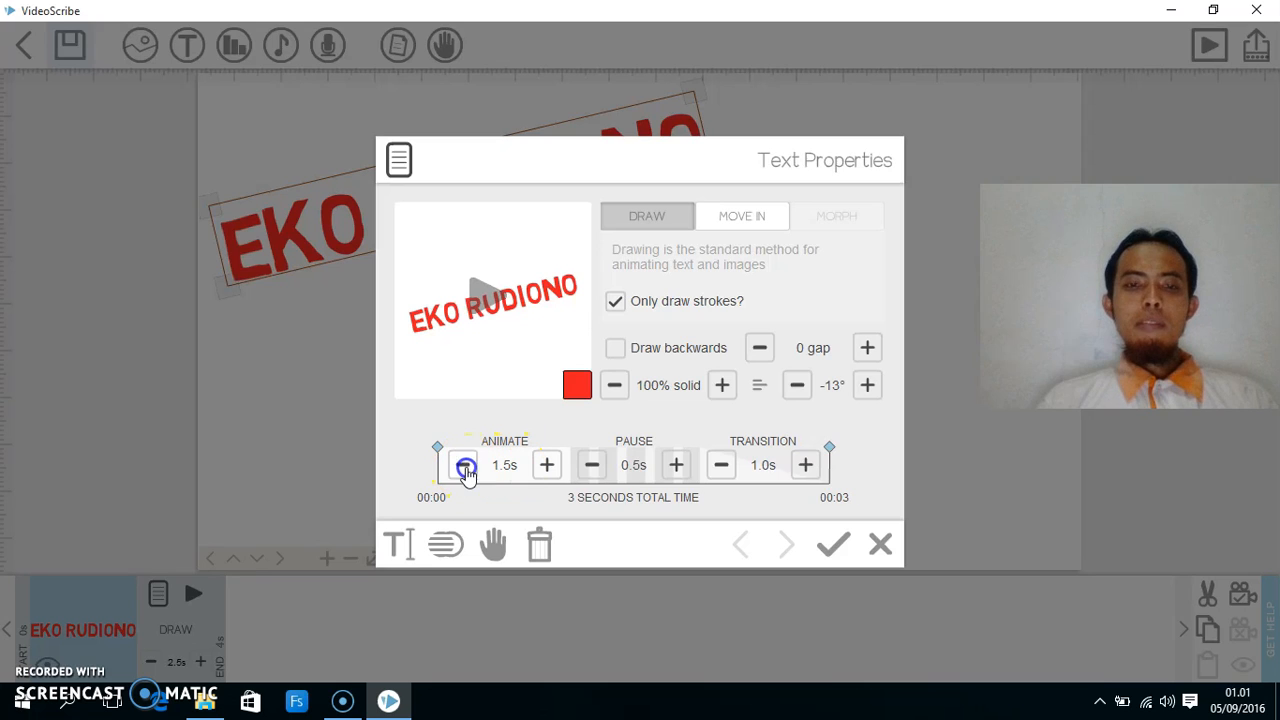
pyautogui.click(546, 466)
pyautogui.click(604, 472)
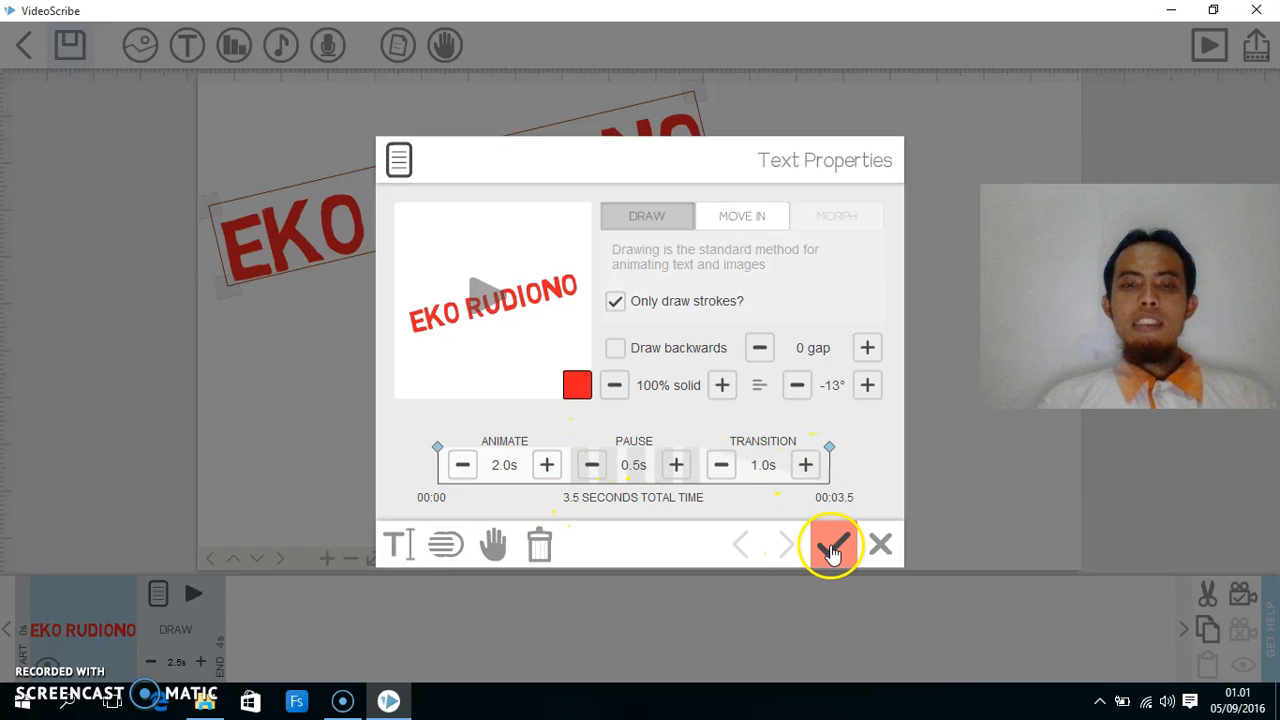
pyautogui.click(832, 553)
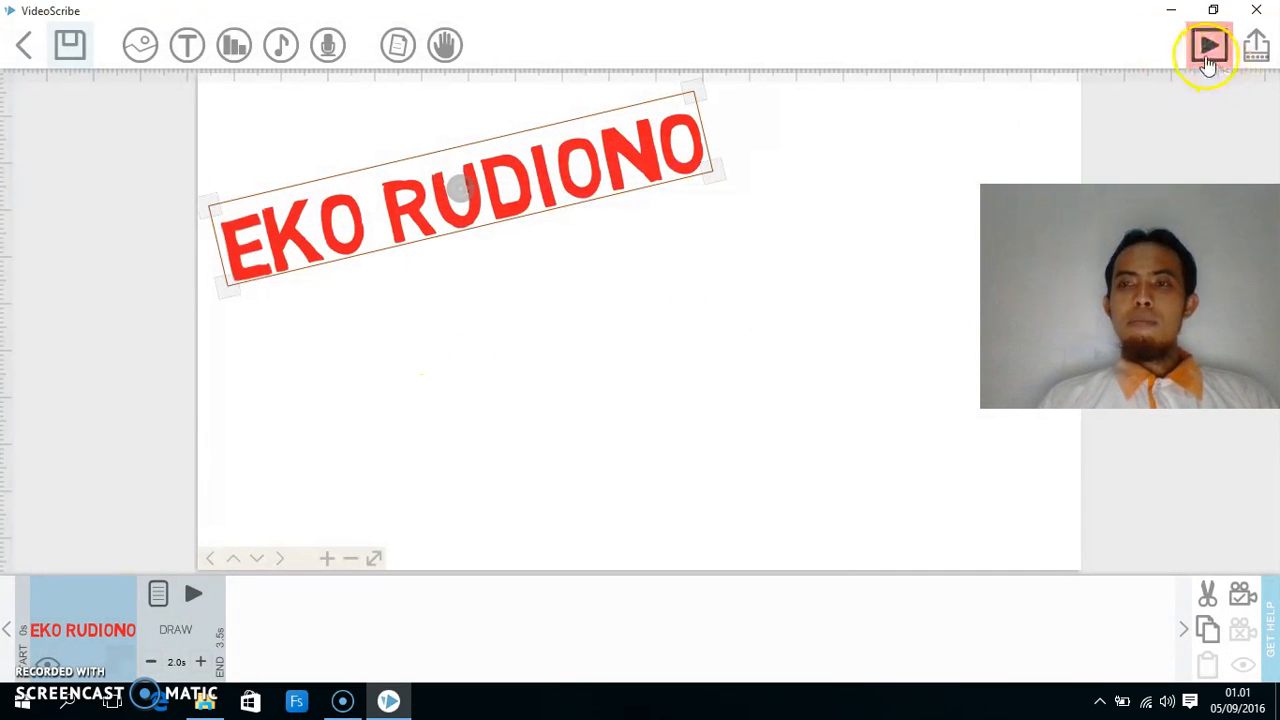
# - Play the scribe preview, zoom the canvas to 100%, and drag the text back upper-left
pyautogui.click(1209, 45)
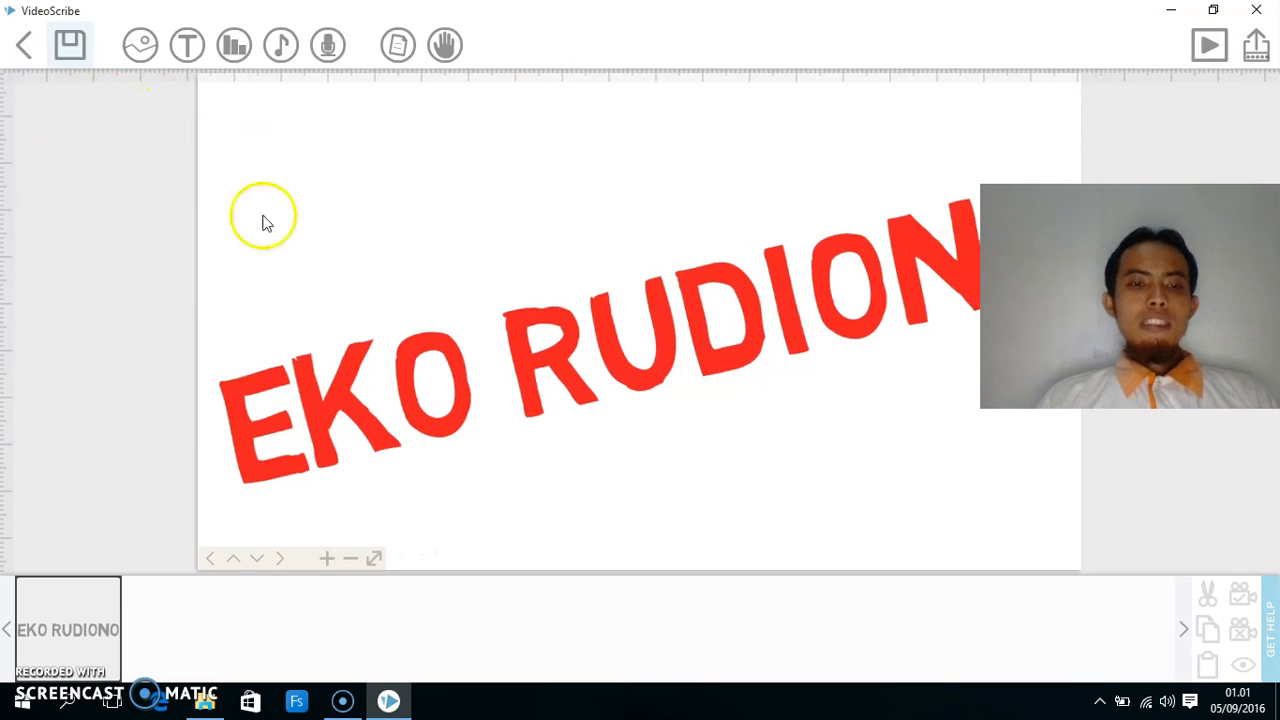
pyautogui.click(349, 559)
pyautogui.click(350, 560)
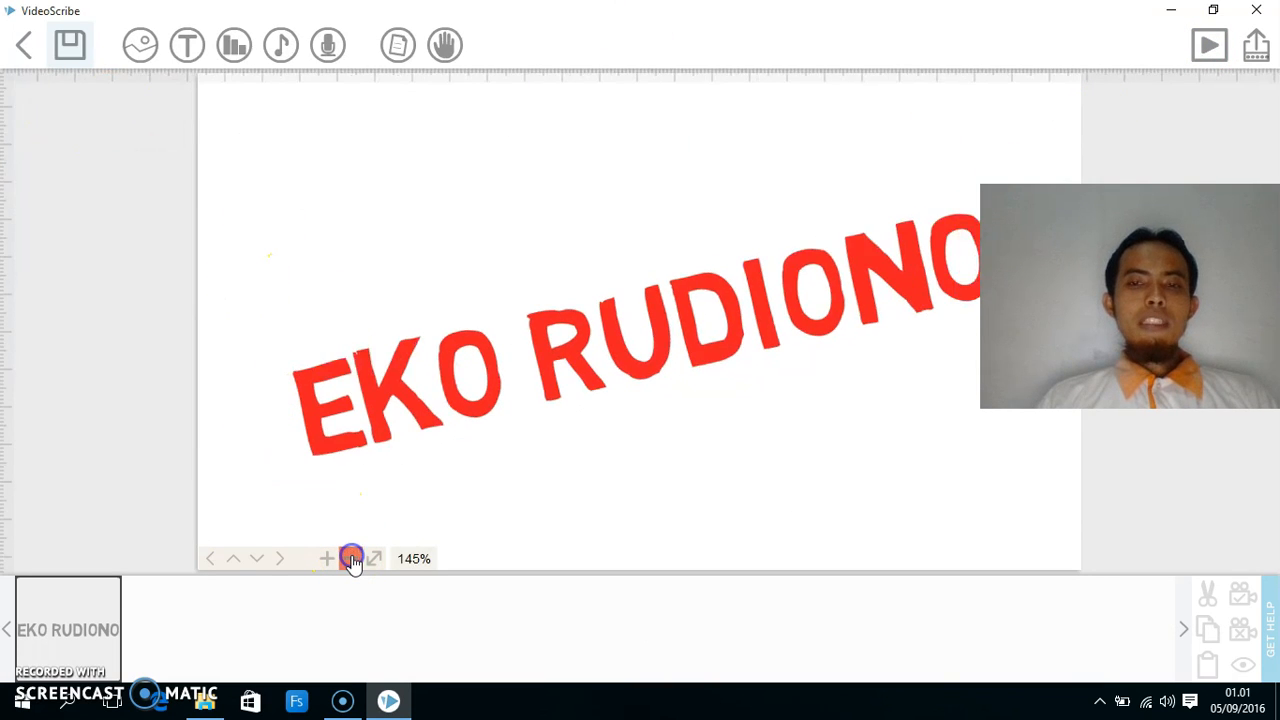
pyautogui.click(350, 559)
pyautogui.moveTo(586, 306); pyautogui.dragTo(426, 202)
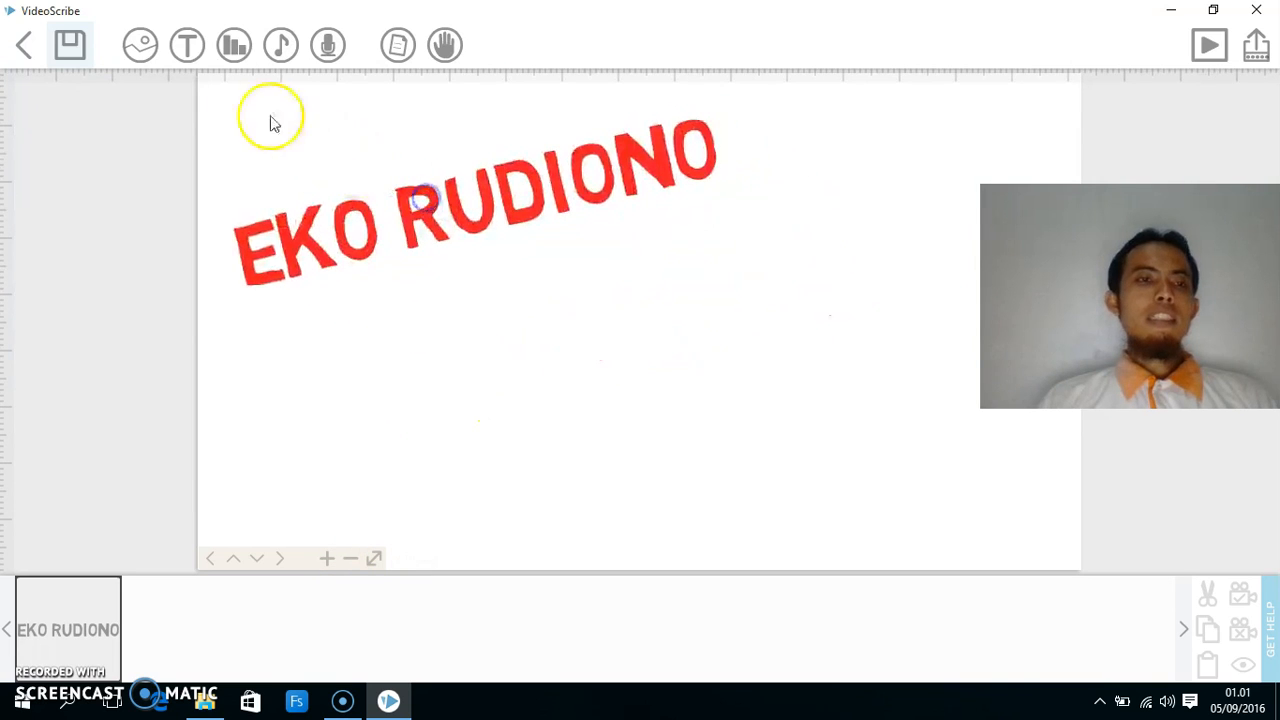
# - Add the SEAMOLEC logo, shrink it, place it below the text, and select its 30.0s draw time
pyautogui.click(141, 50)
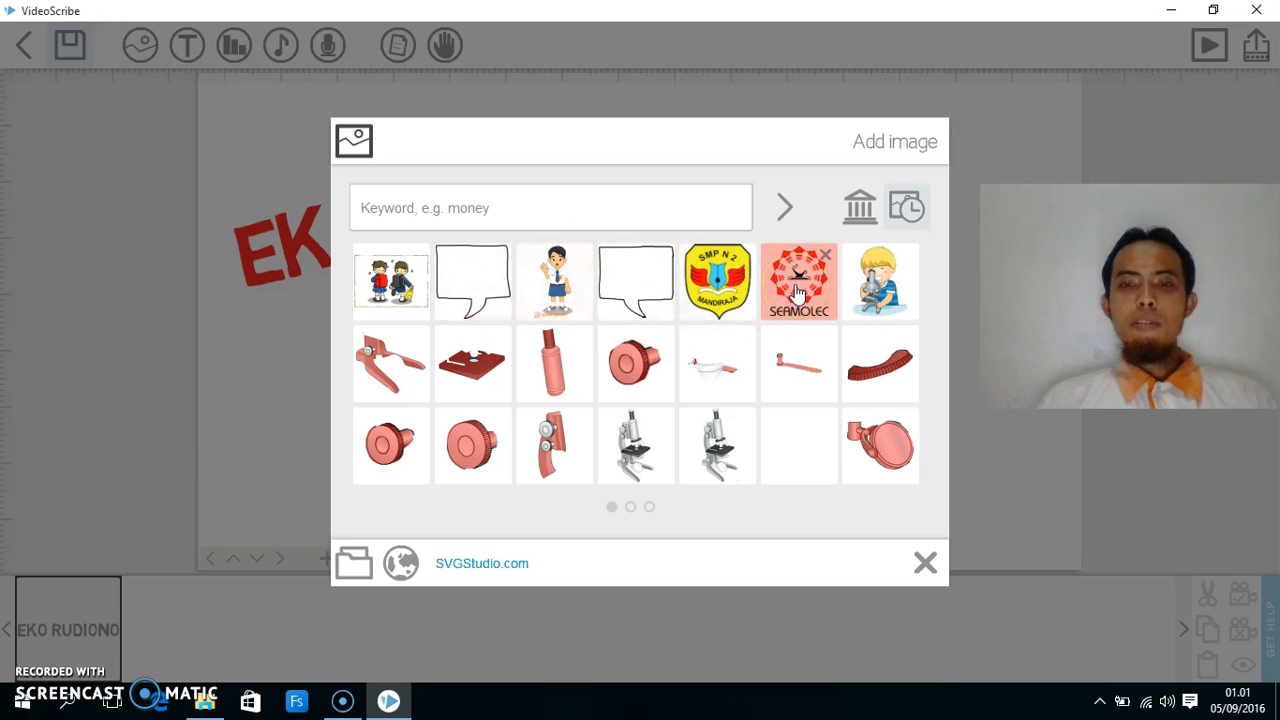
pyautogui.click(553, 349)
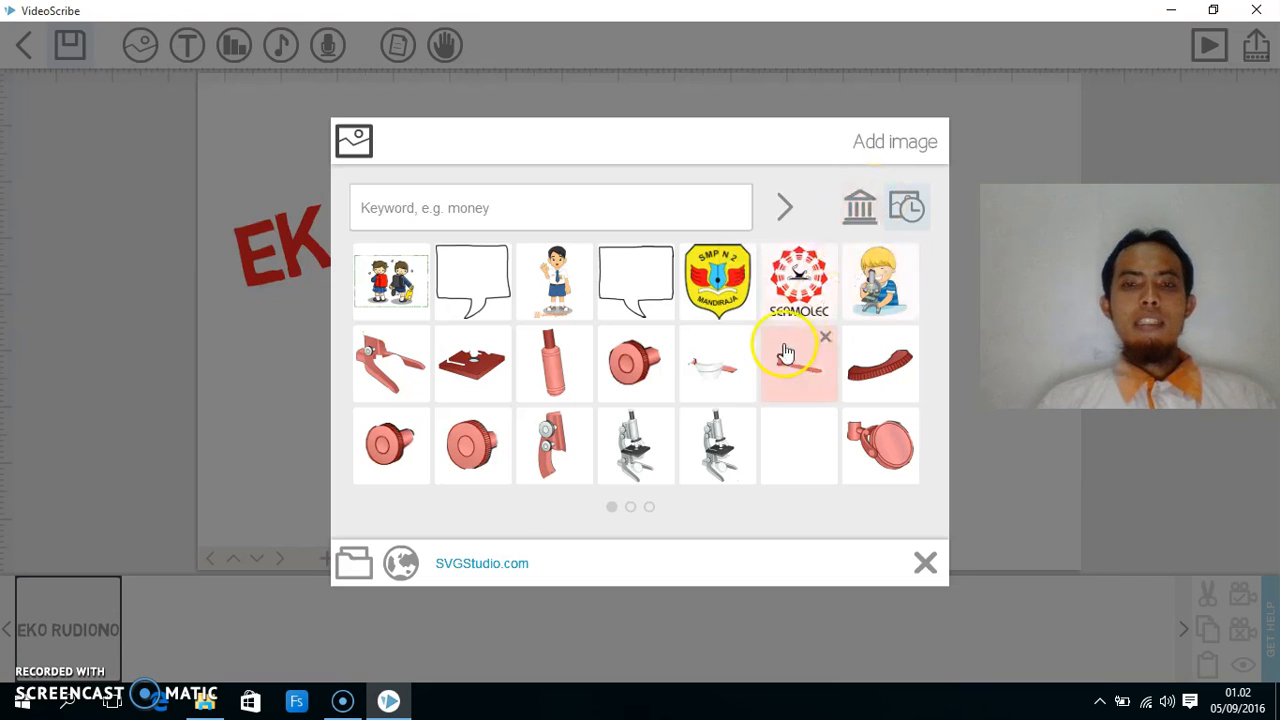
pyautogui.click(812, 305)
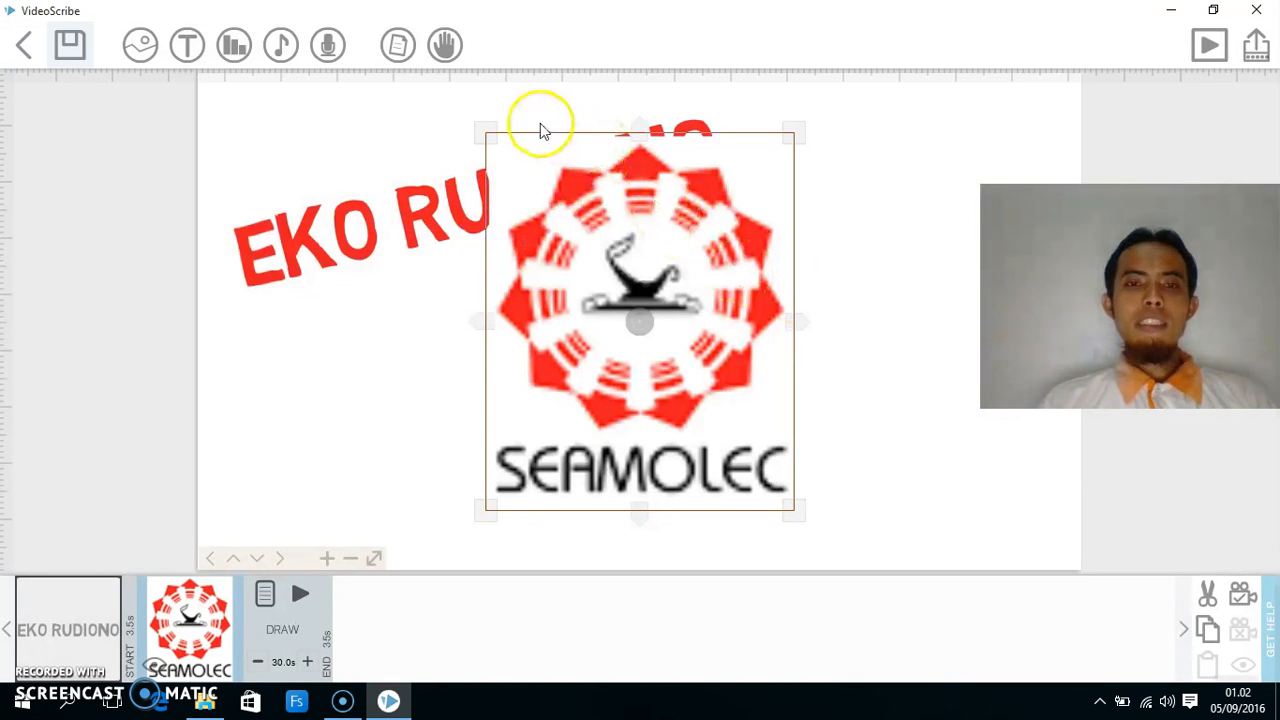
pyautogui.moveTo(486, 130); pyautogui.dragTo(567, 215)
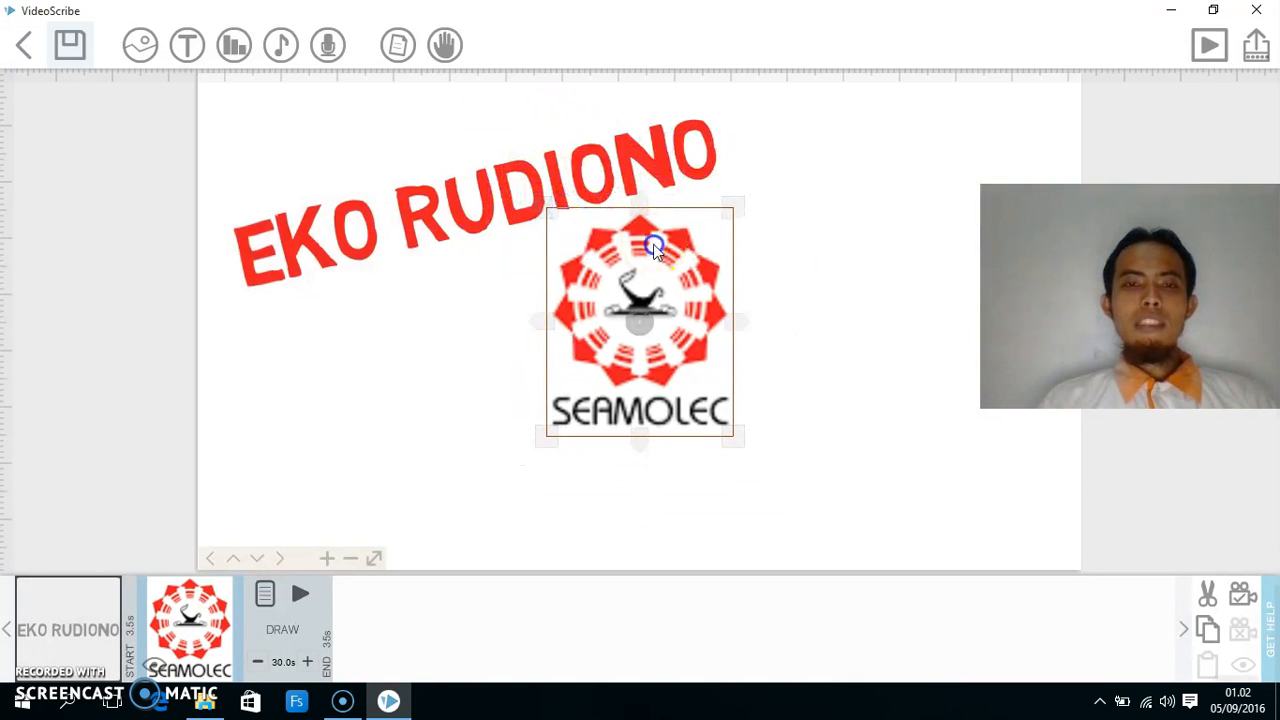
pyautogui.moveTo(650, 242); pyautogui.dragTo(570, 295)
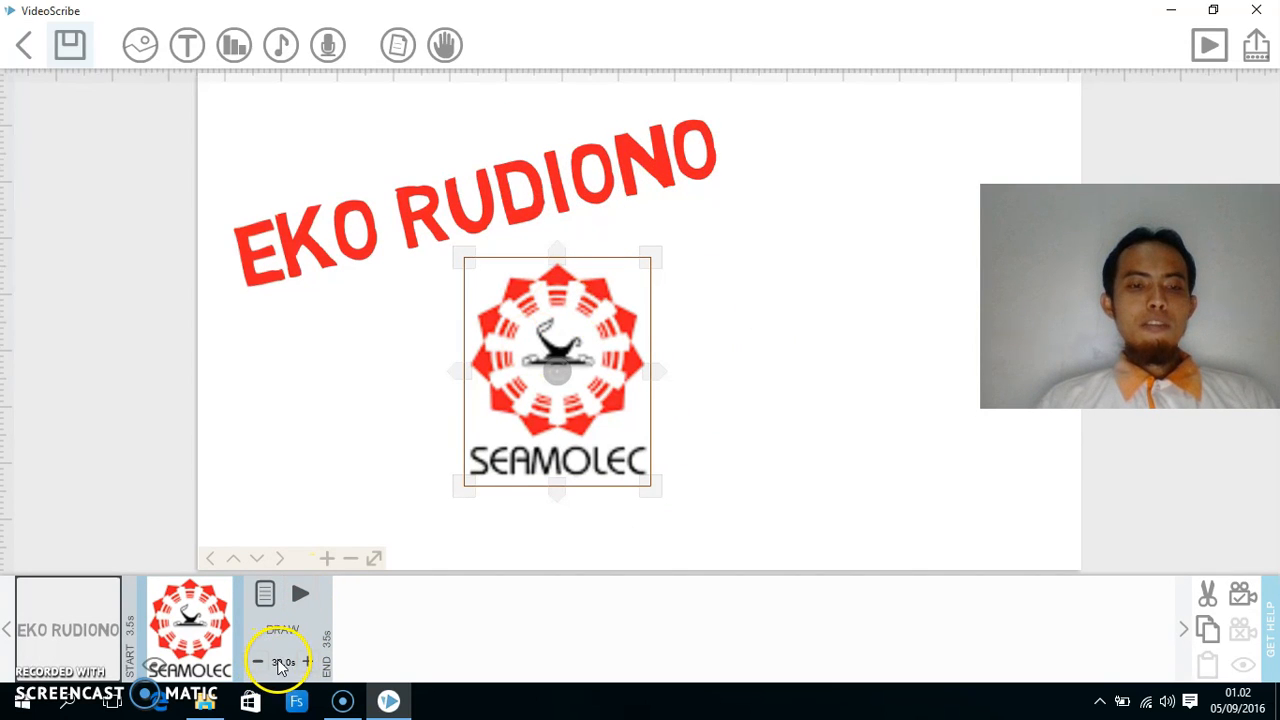
pyautogui.click(284, 664)
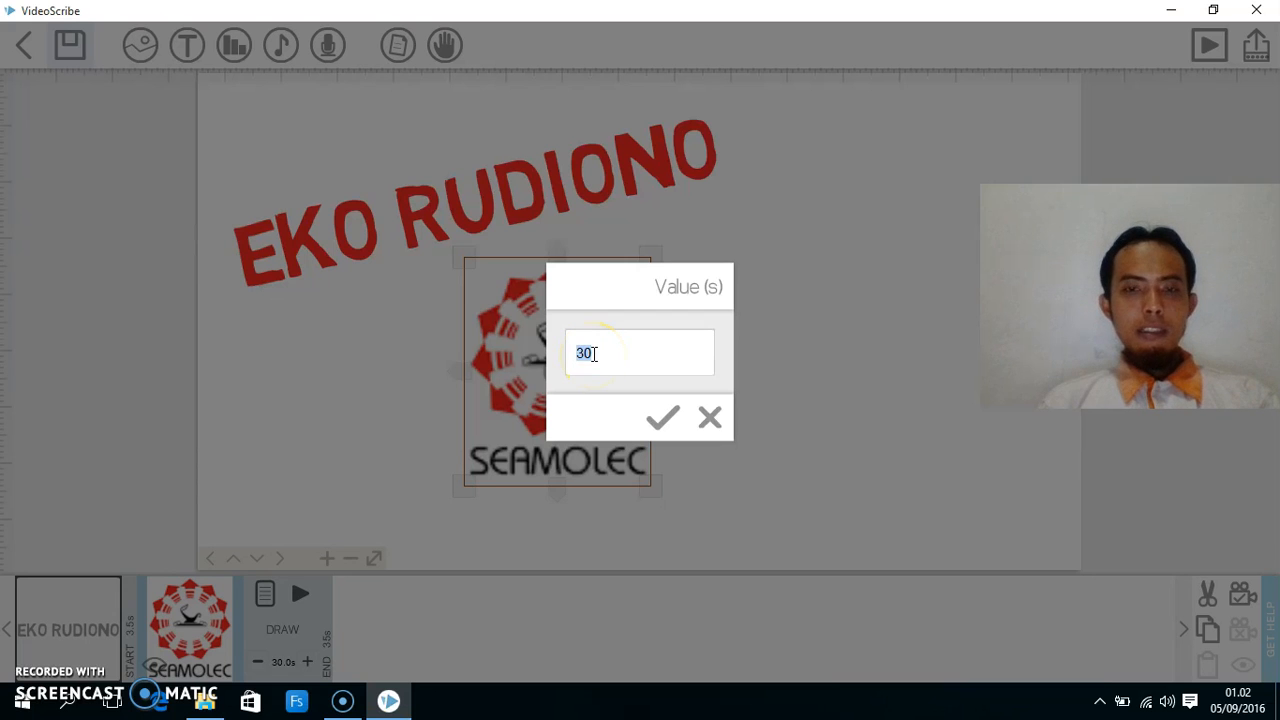
# - Change the logo's draw time to 3.0 s and bring up its Image Properties
pyautogui.click(665, 412)
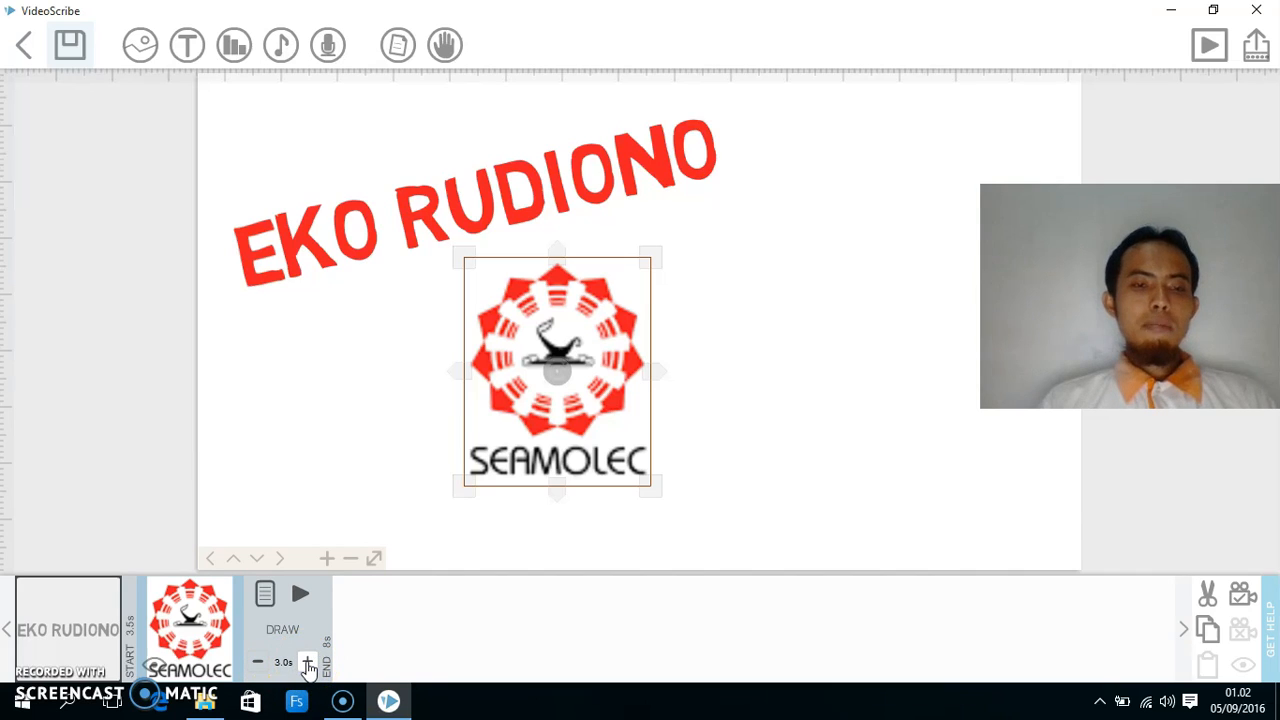
pyautogui.click(266, 594)
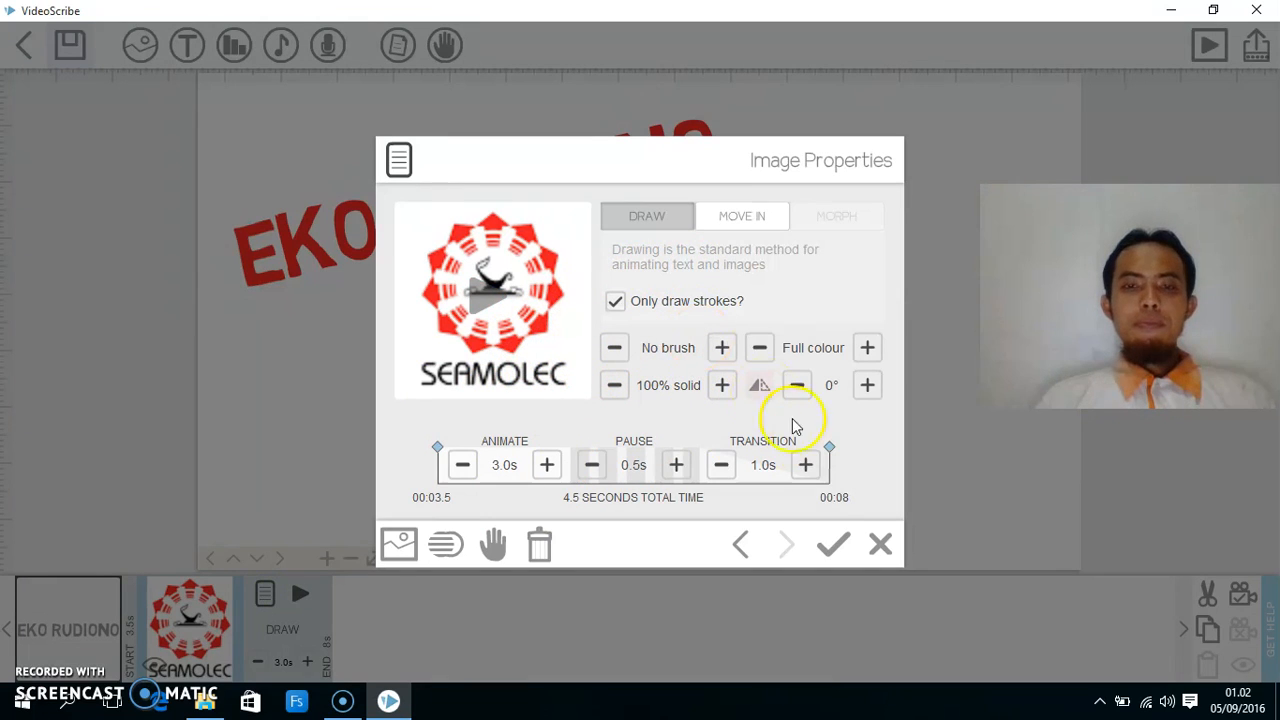
# - Preview the logo's draw animation and then its MOVE IN animation
pyautogui.click(483, 300)
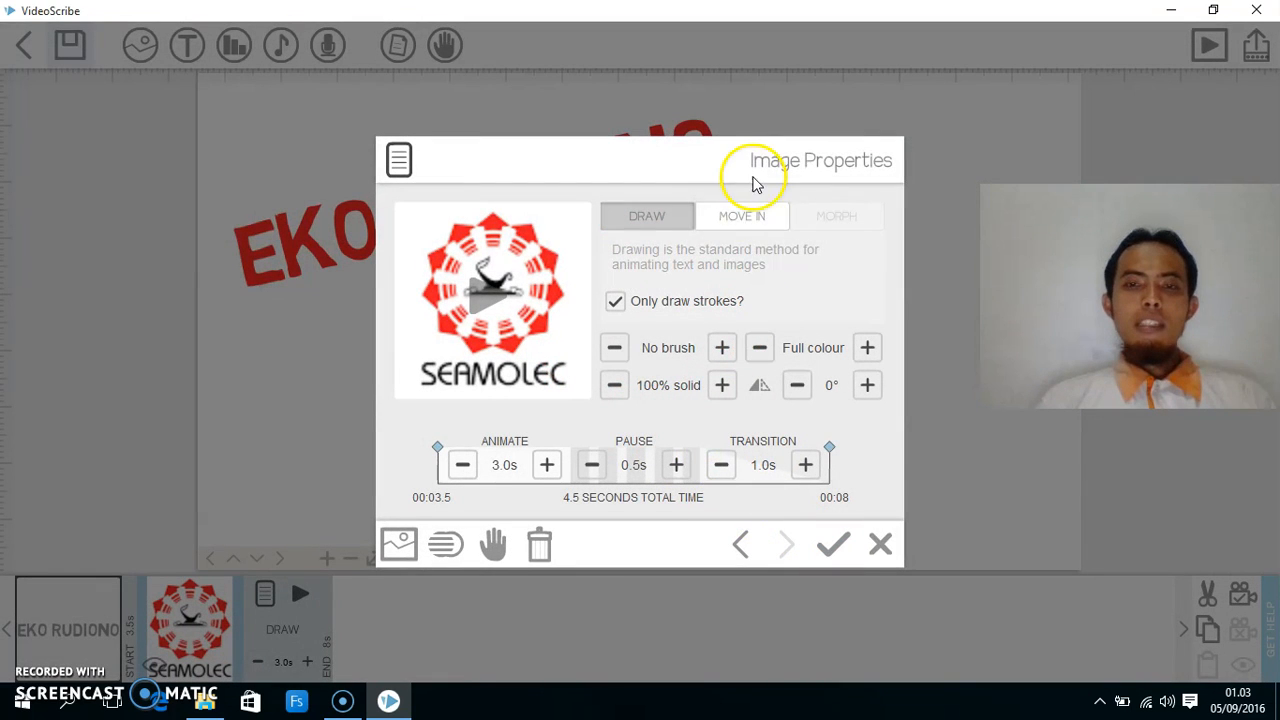
pyautogui.click(742, 217)
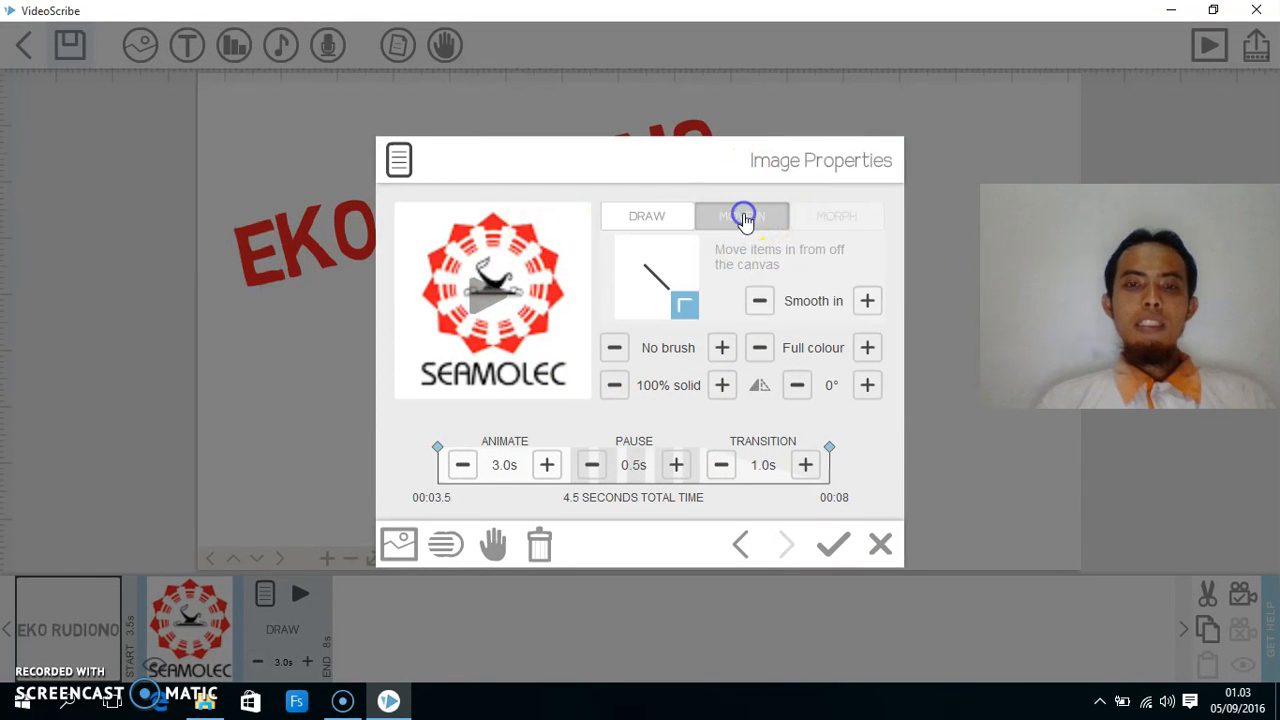
pyautogui.click(494, 311)
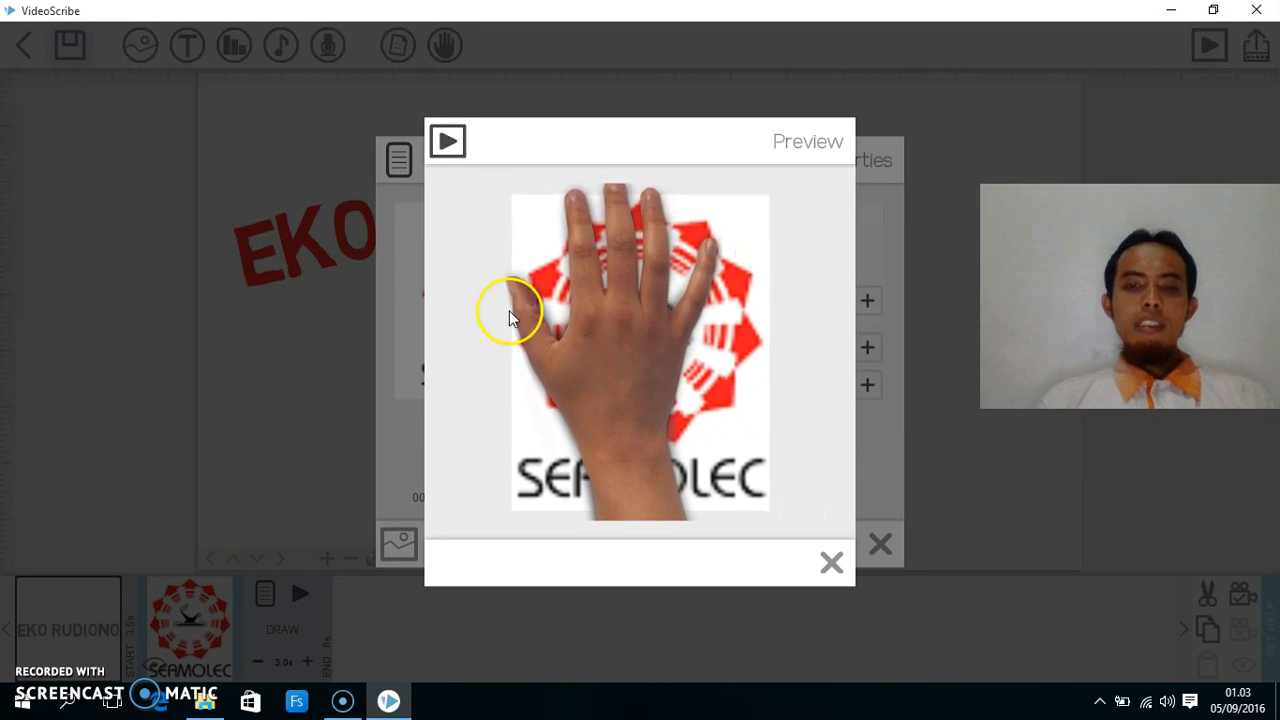
pyautogui.click(833, 567)
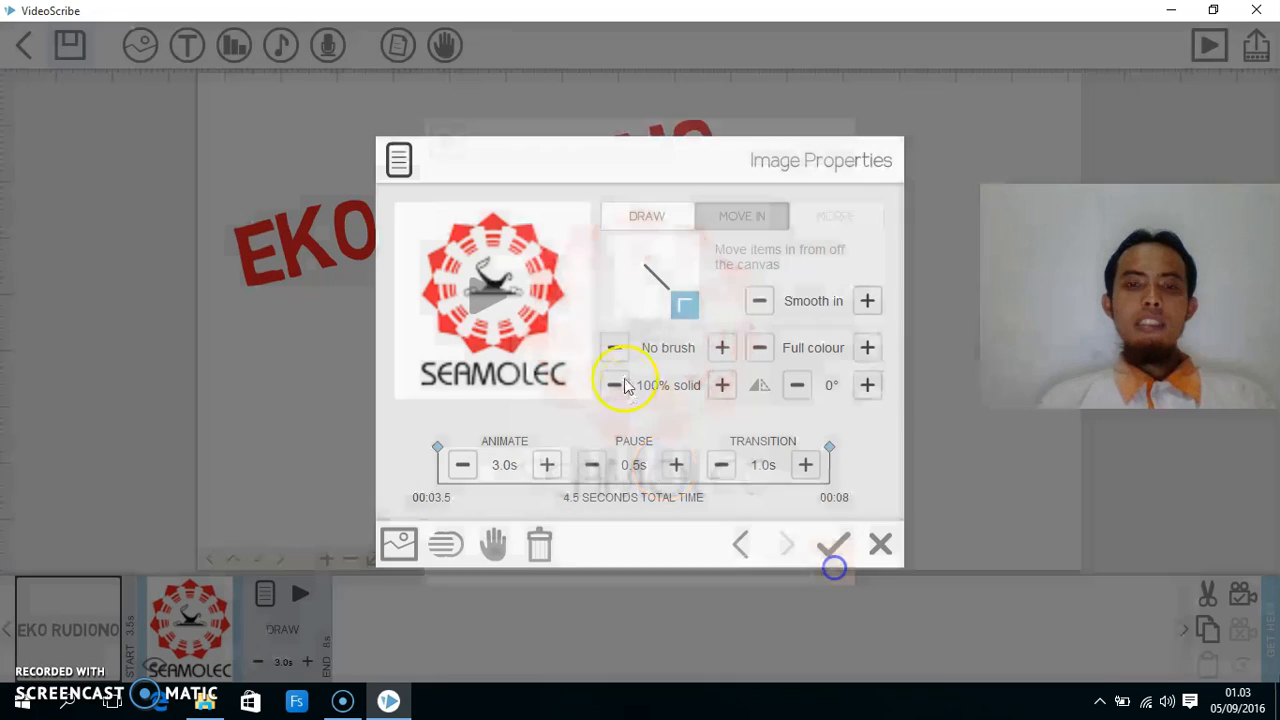
# - Give the logo a two-finger pointing hand, preview it, and switch back to DRAW
pyautogui.click(493, 544)
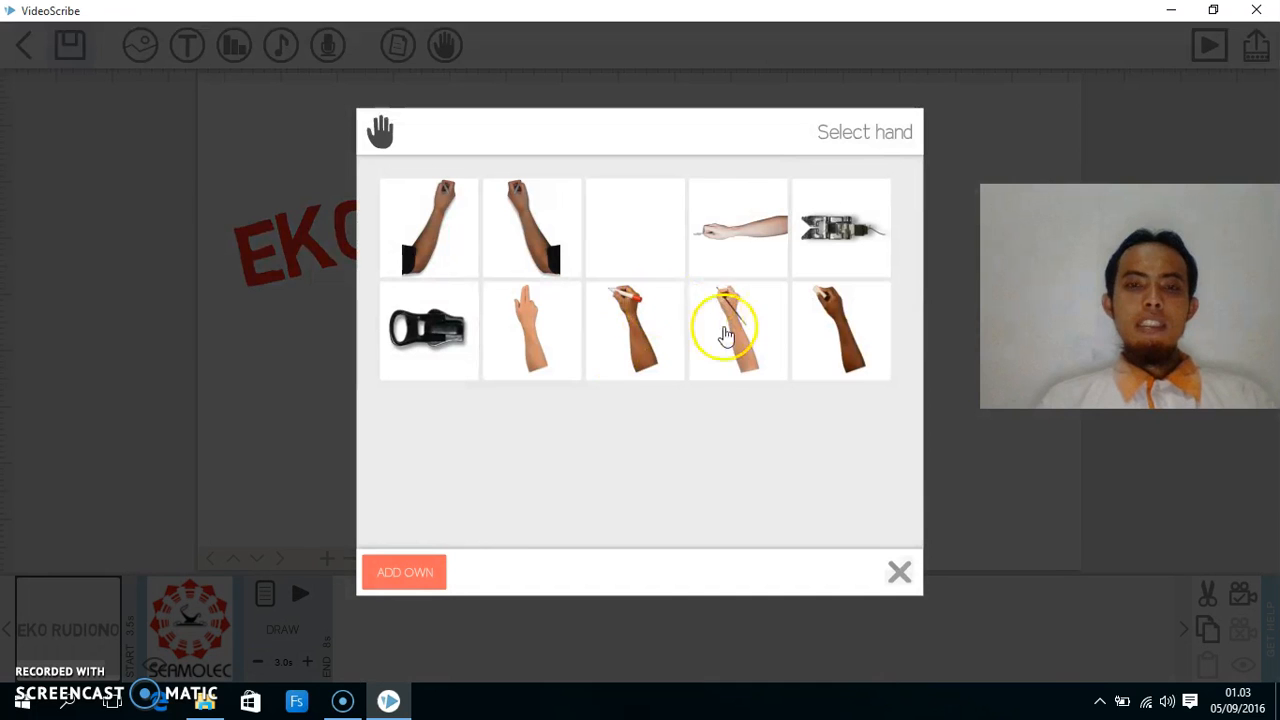
pyautogui.click(533, 337)
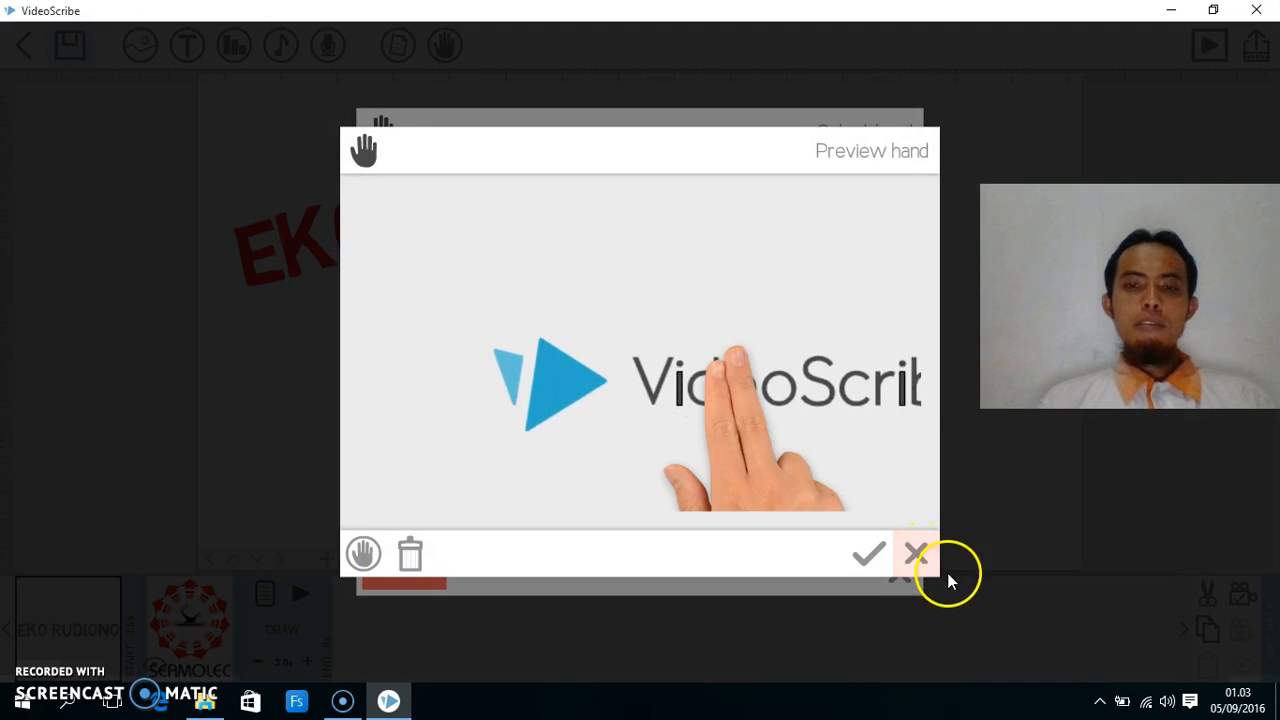
pyautogui.click(876, 558)
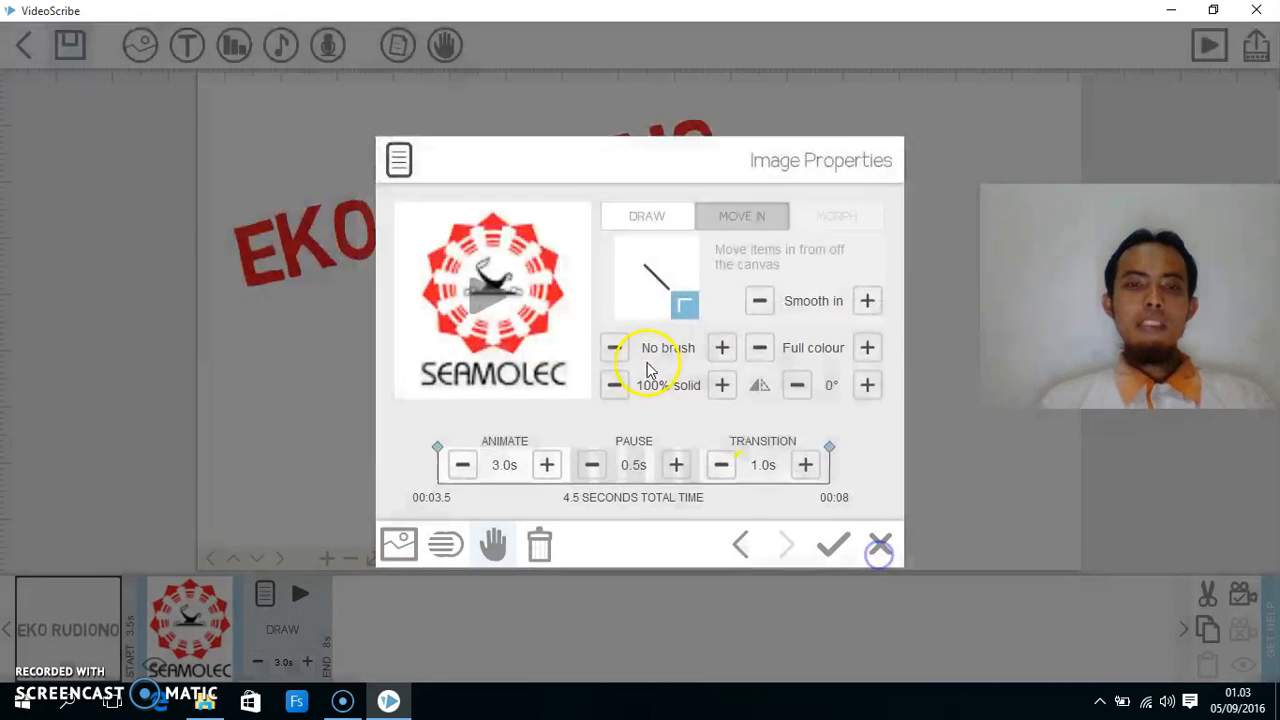
pyautogui.click(475, 298)
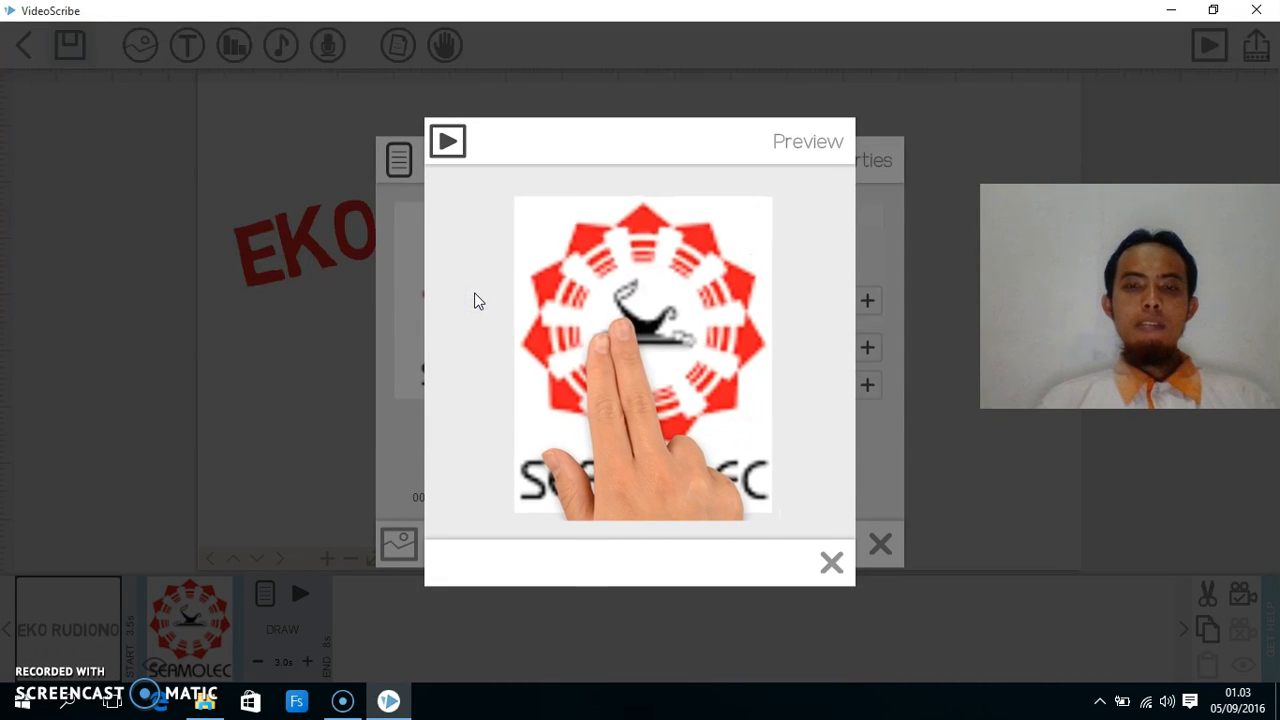
pyautogui.click(853, 576)
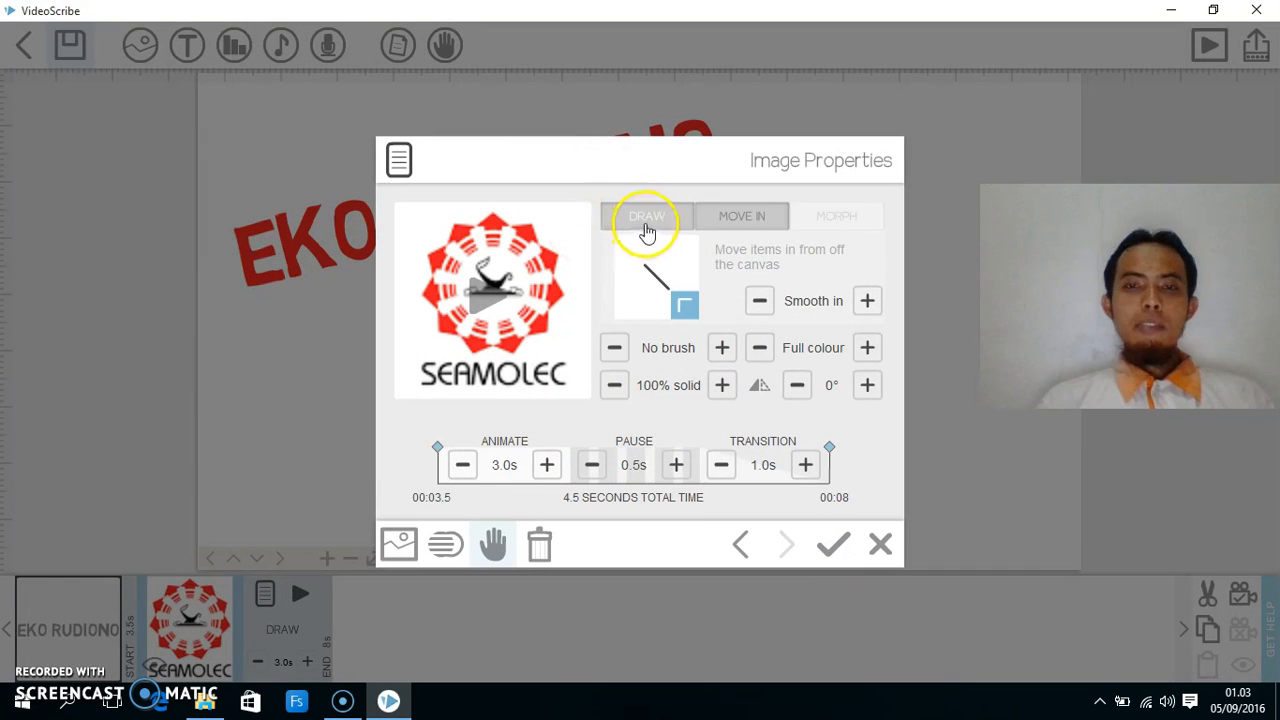
pyautogui.click(647, 229)
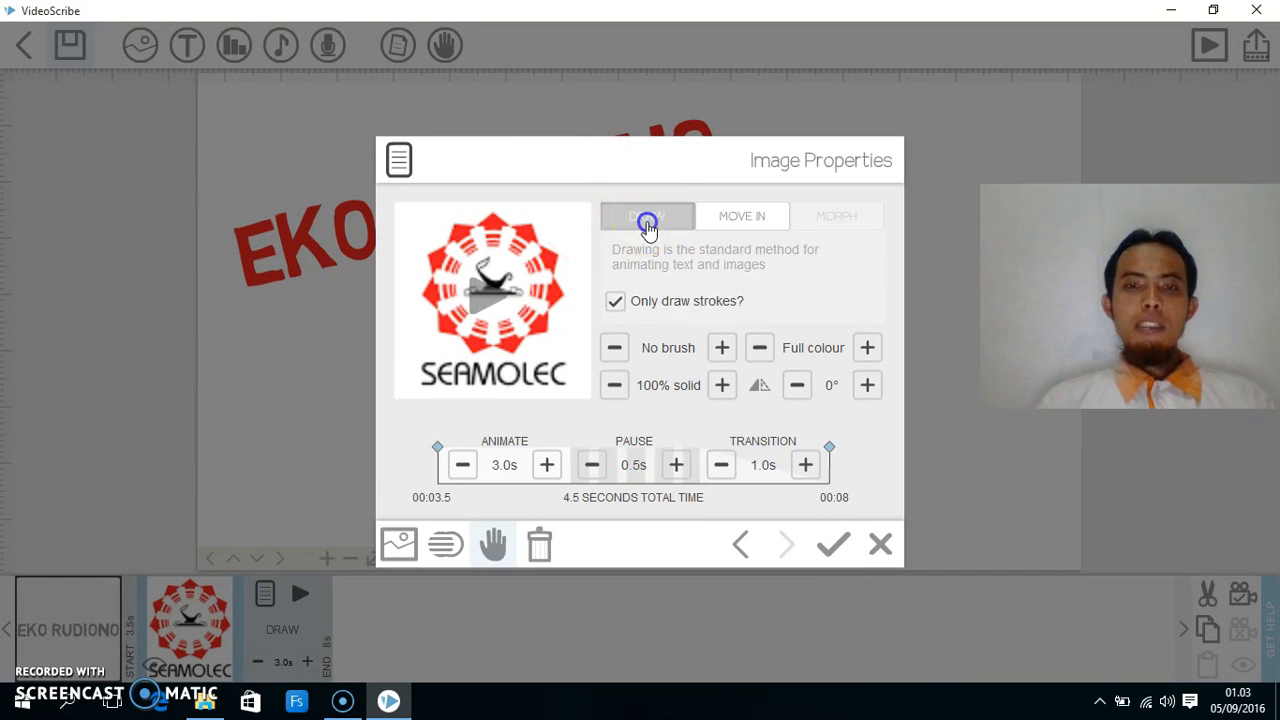
pyautogui.click(494, 544)
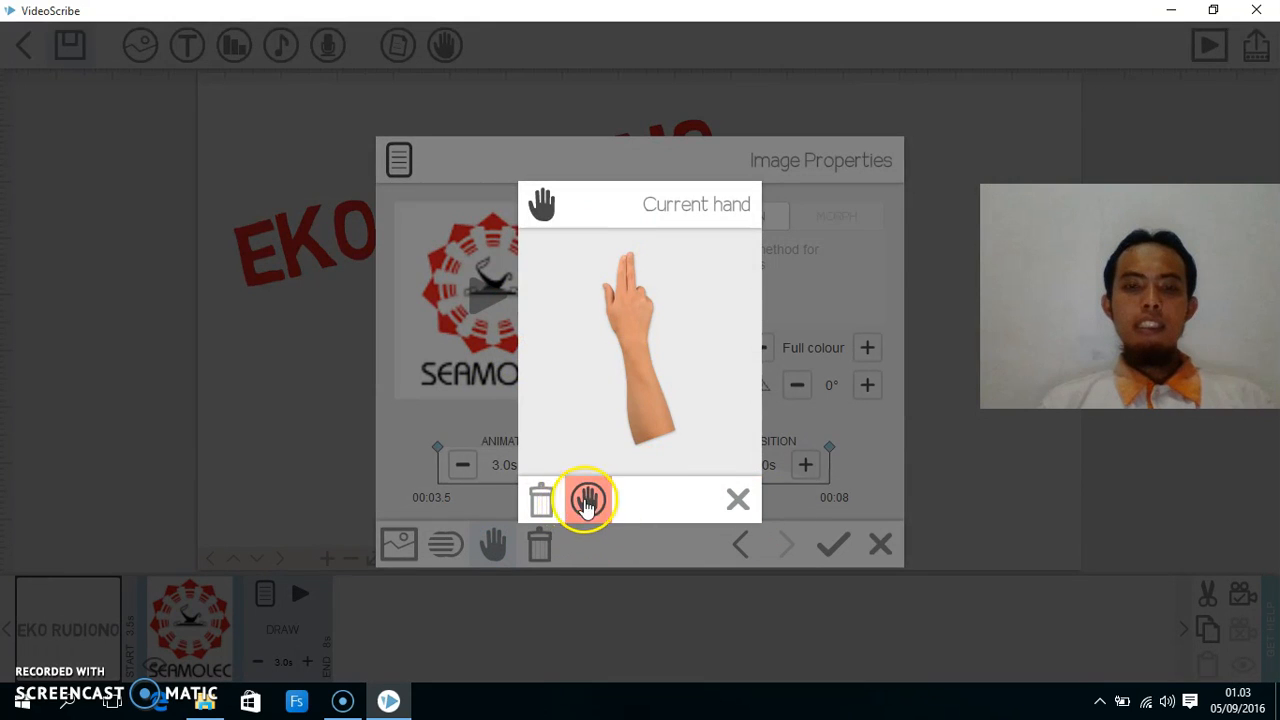
# - Swap the logo's hand for a pen-holding hand and apply the image properties
pyautogui.click(585, 500)
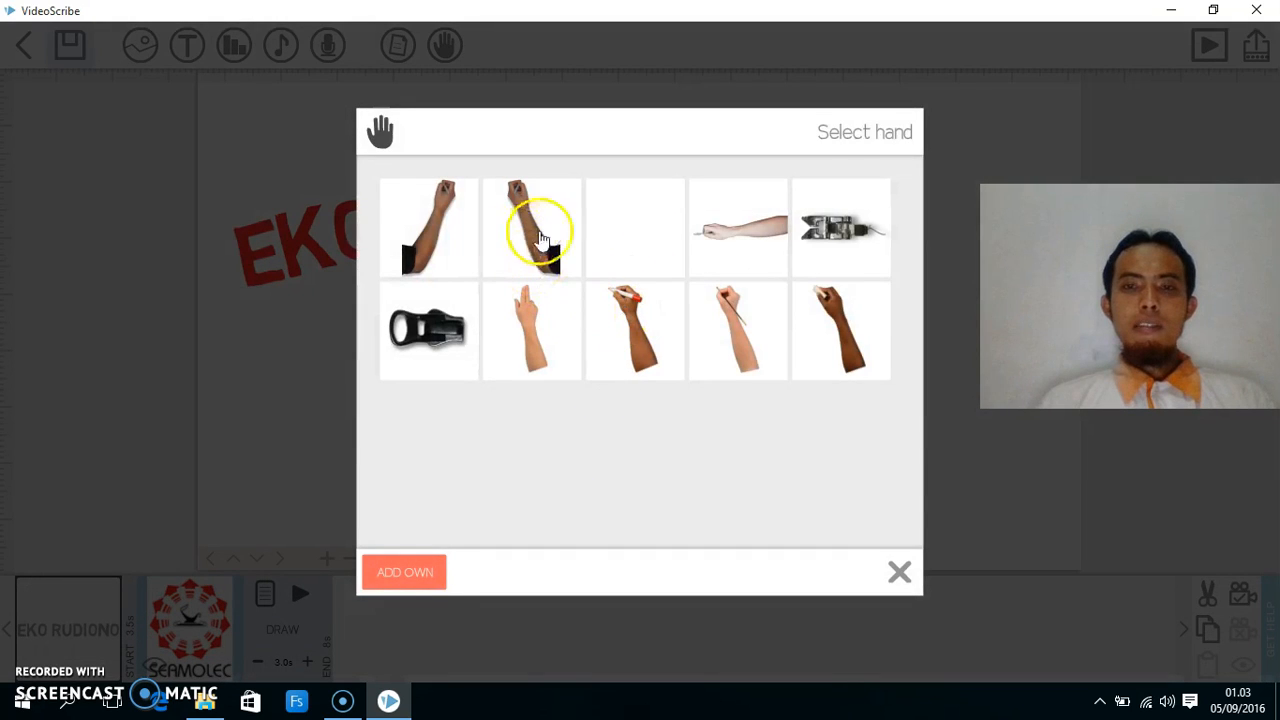
pyautogui.click(740, 325)
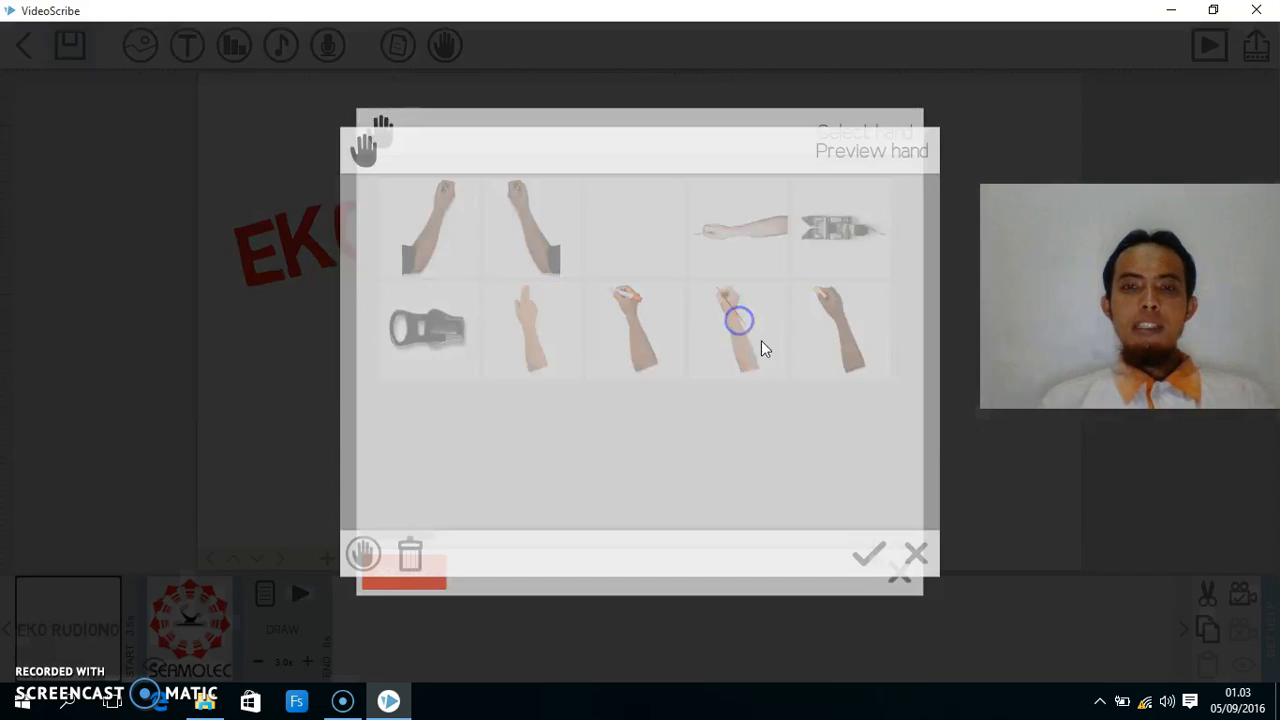
pyautogui.click(866, 553)
pyautogui.click(830, 543)
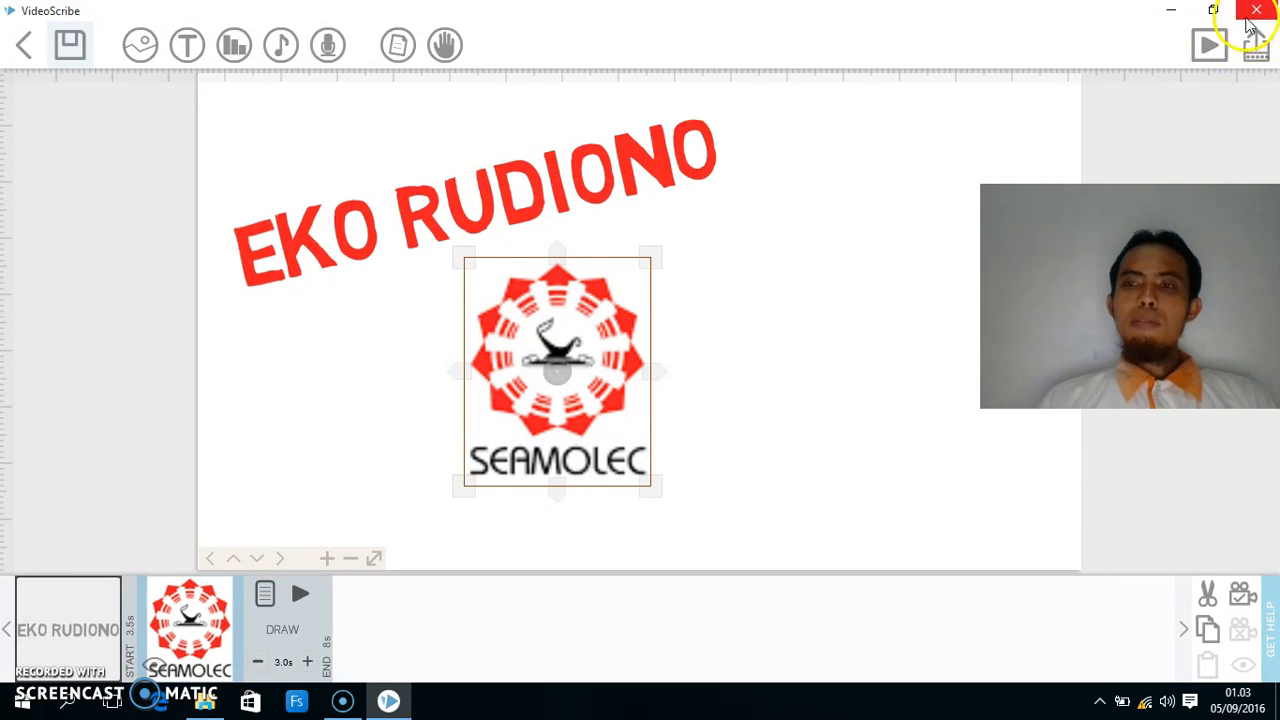
# - Play the scribe, select each element, then zoom out twice and pan to centre title and logo
pyautogui.click(1209, 45)
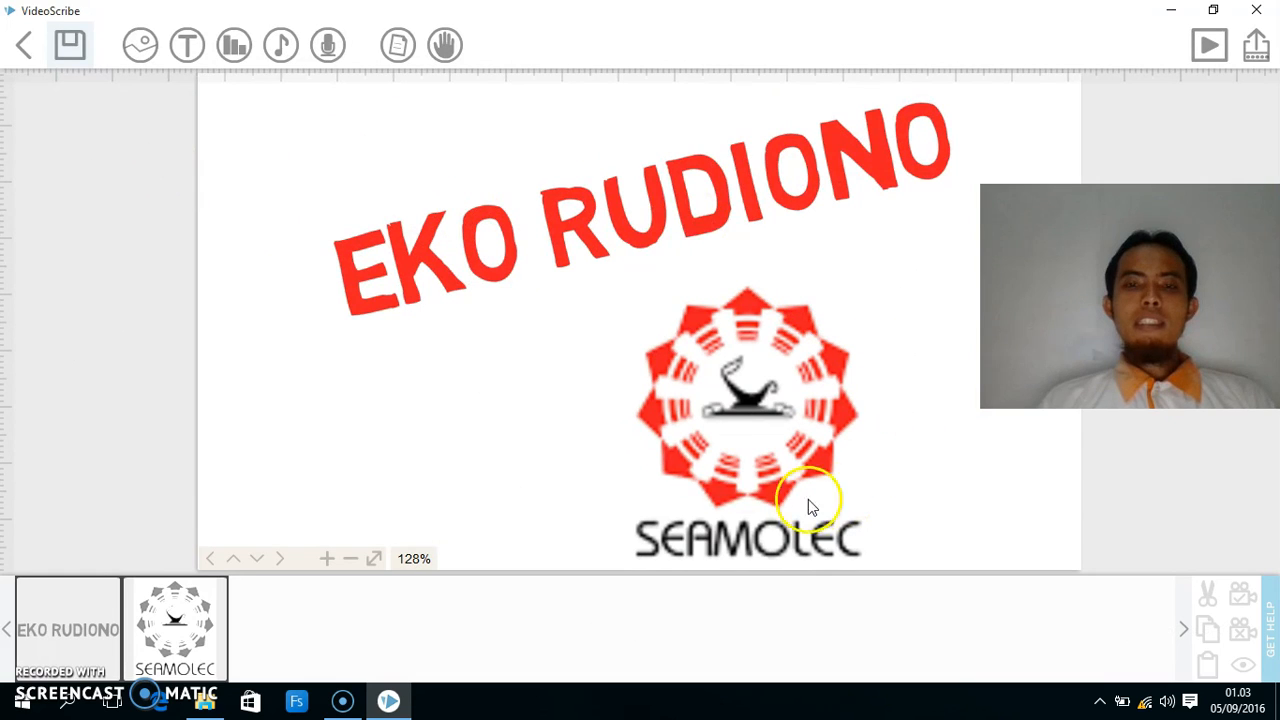
pyautogui.click(86, 614)
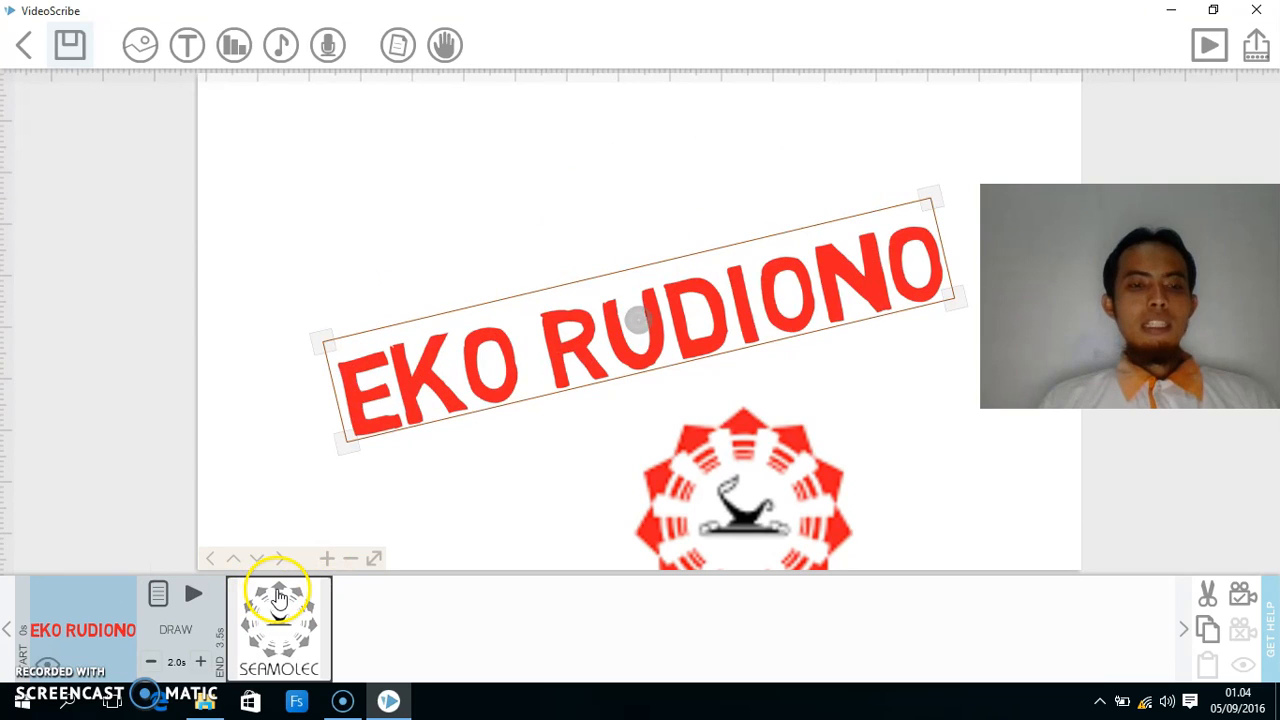
pyautogui.click(279, 597)
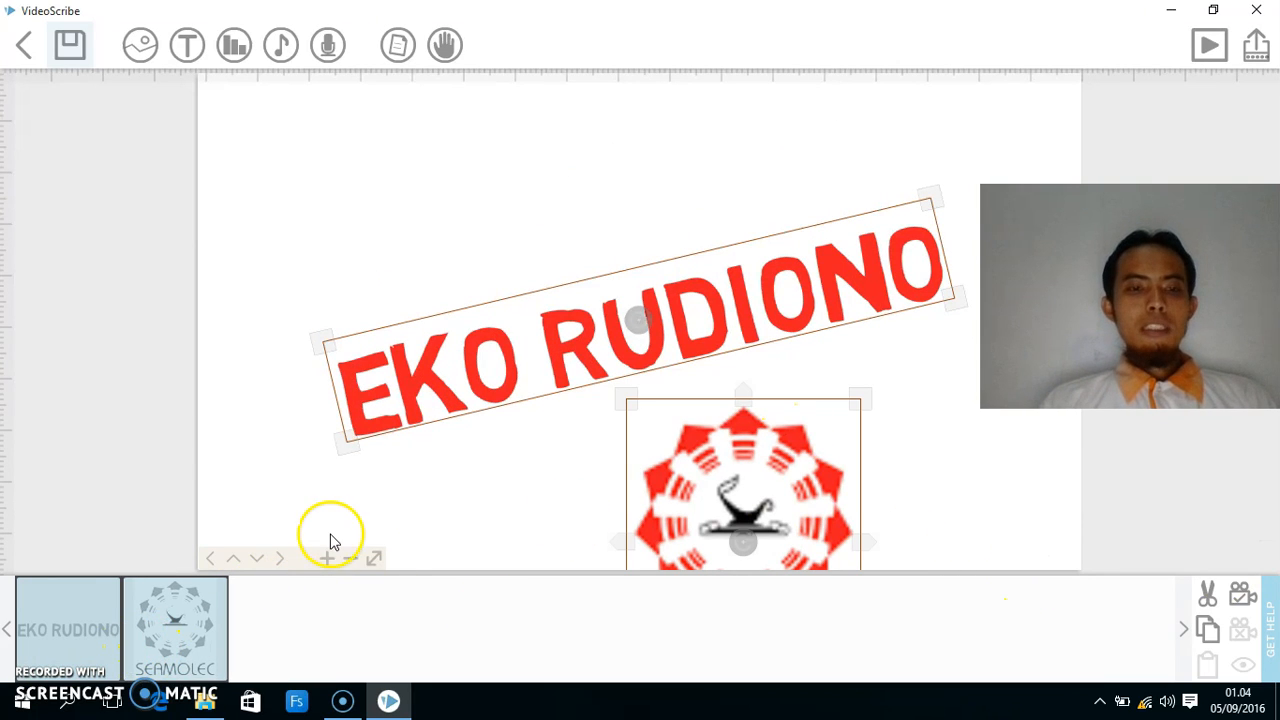
pyautogui.click(351, 559)
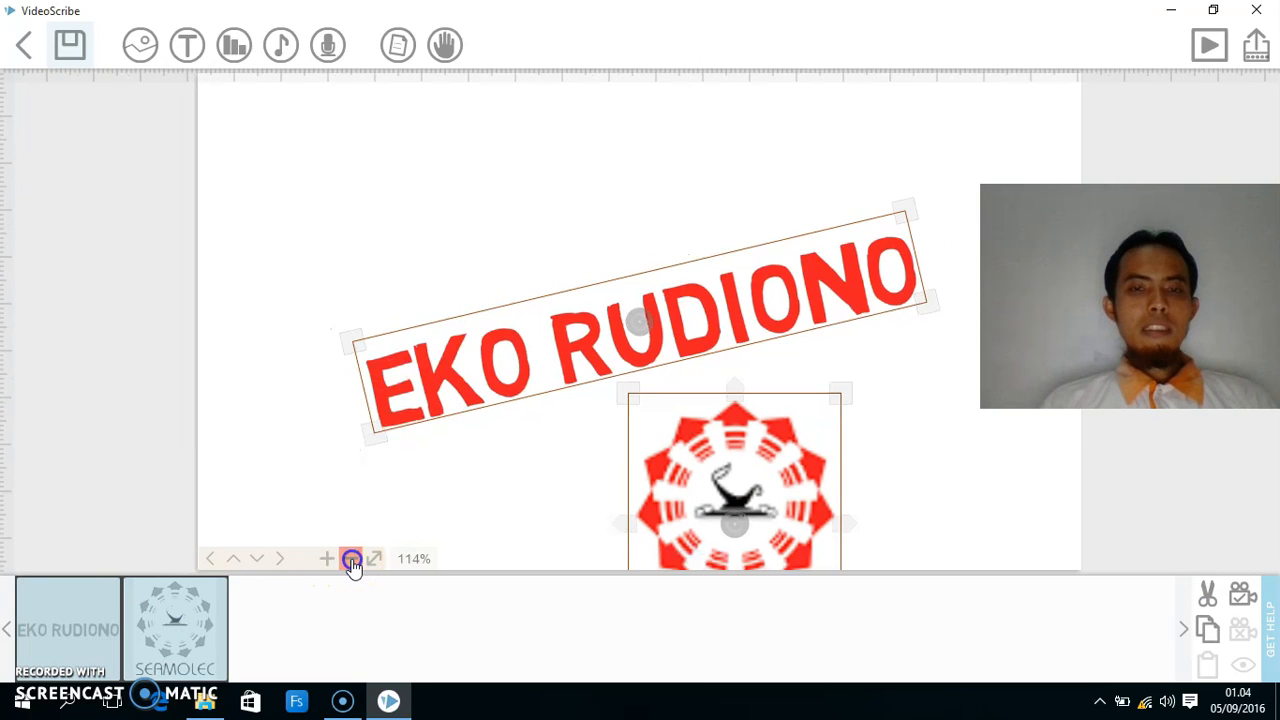
pyautogui.click(351, 559)
pyautogui.moveTo(557, 443); pyautogui.dragTo(445, 320)
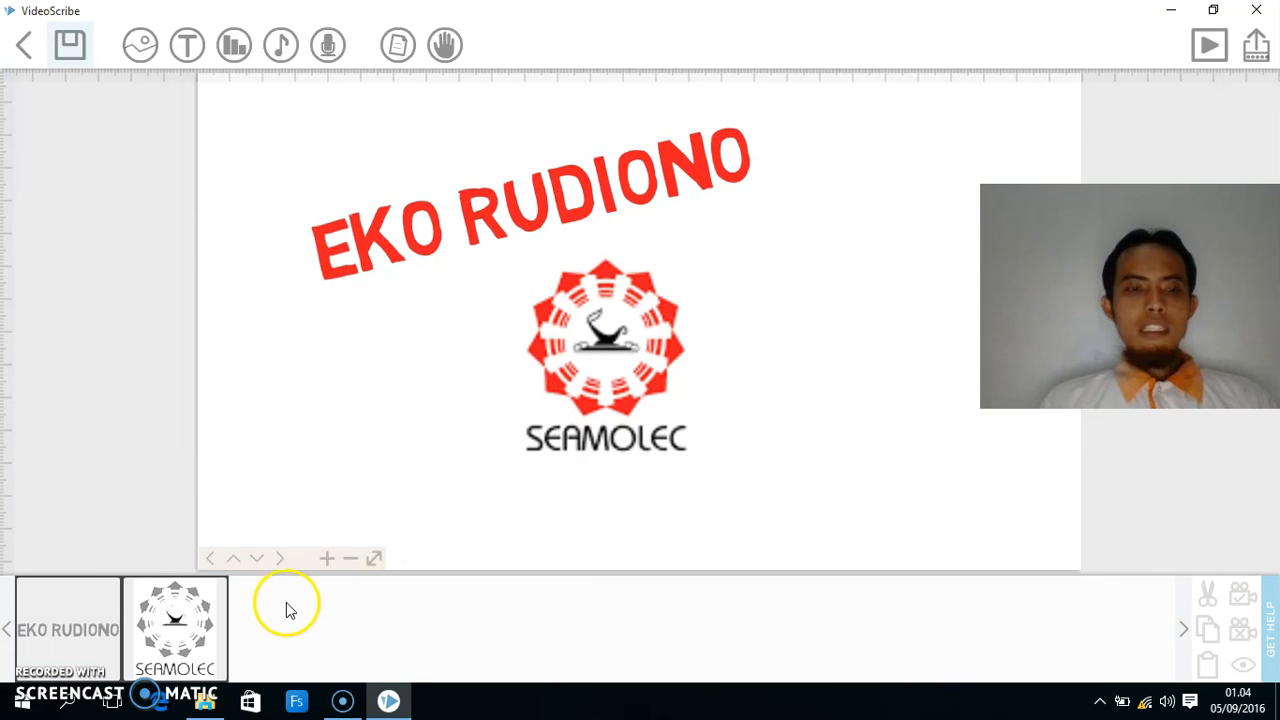
pyautogui.click(109, 597)
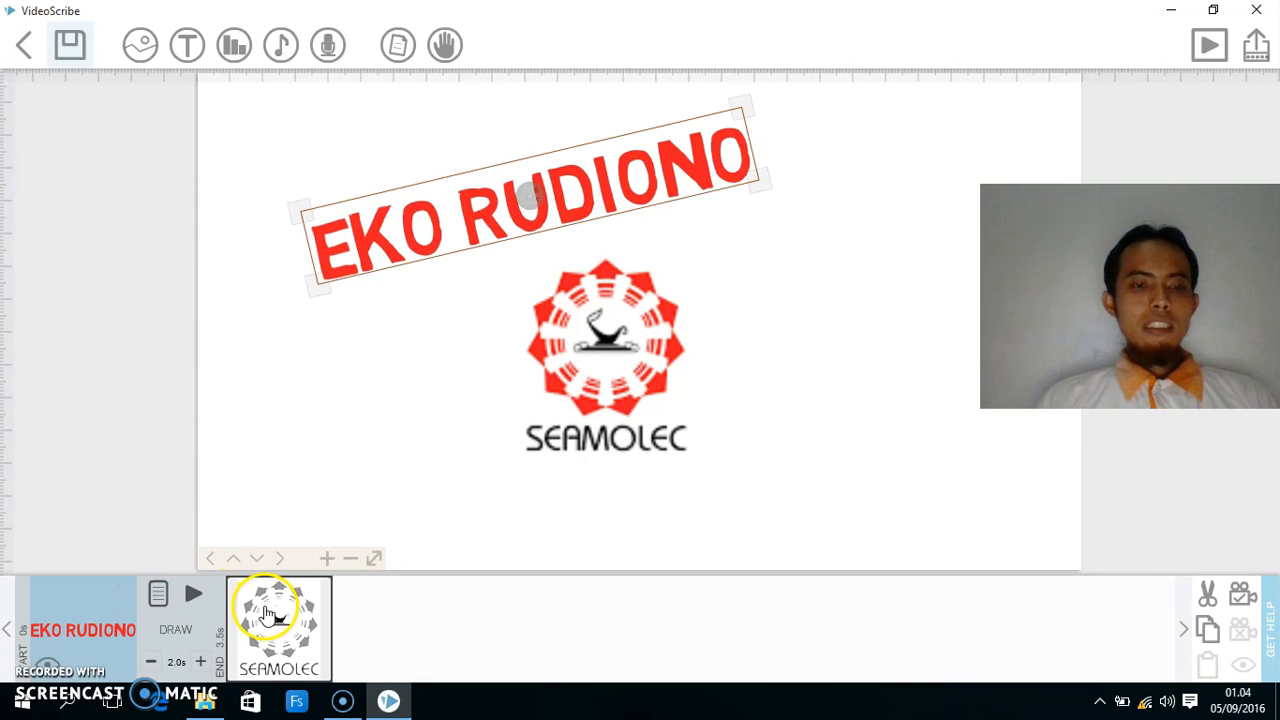
pyautogui.keyDown('ctrl'); pyautogui.click(265, 607); pyautogui.keyUp('ctrl')
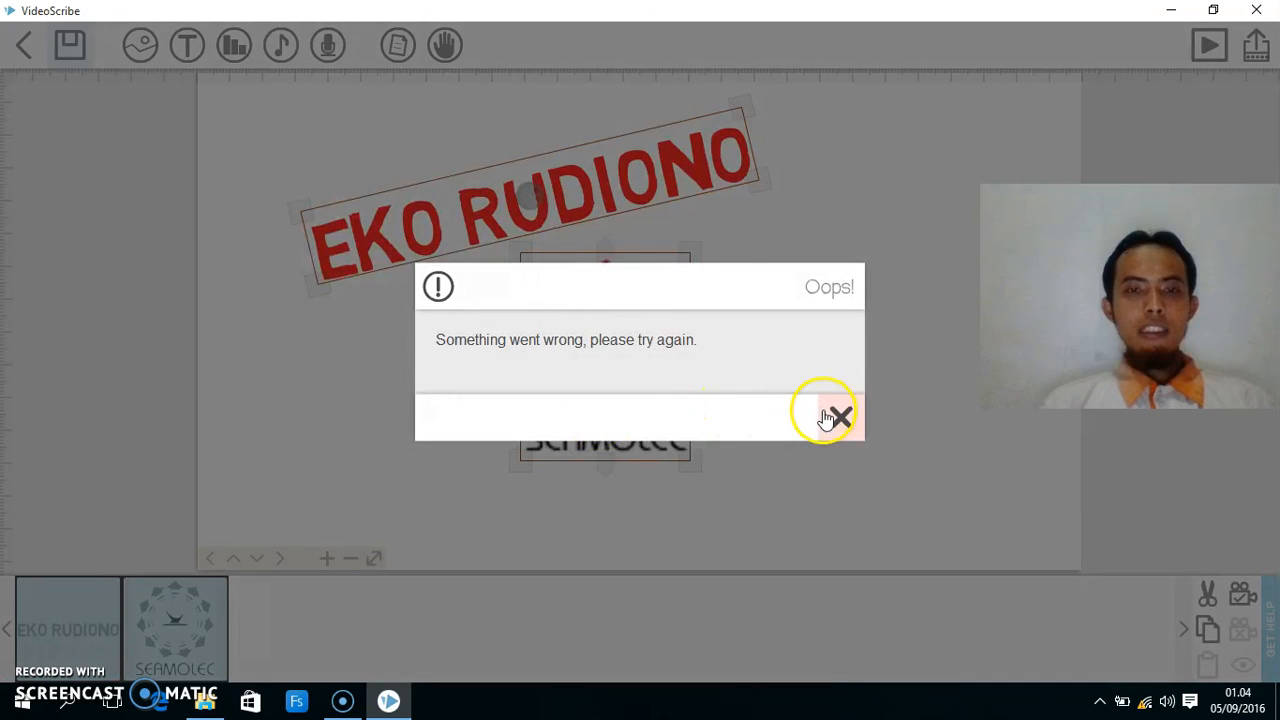
pyautogui.click(839, 420)
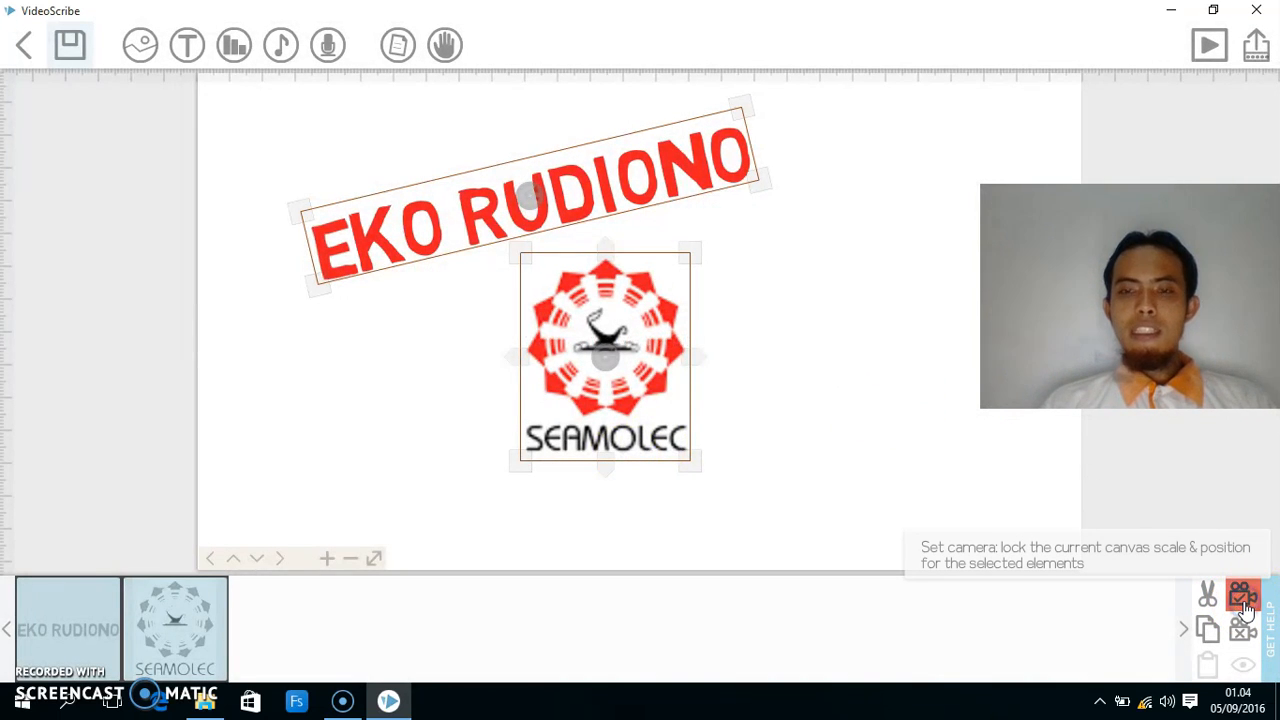
pyautogui.click(1243, 598)
pyautogui.click(800, 412)
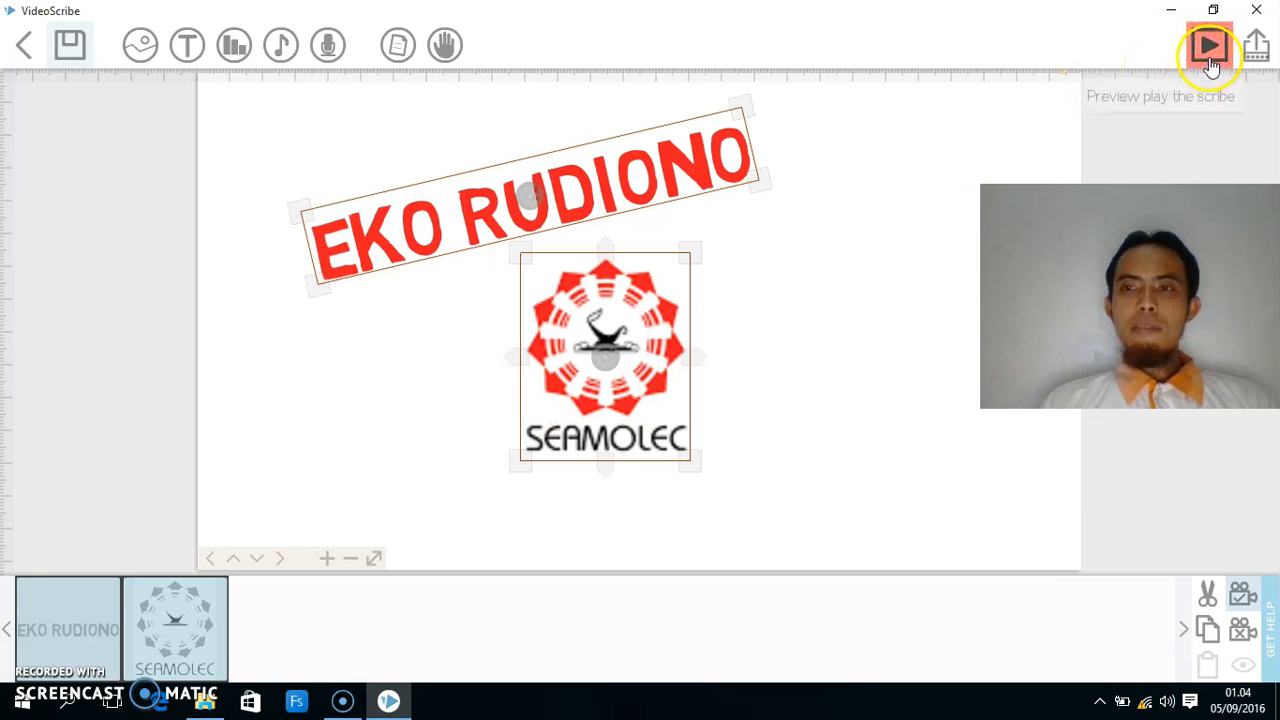